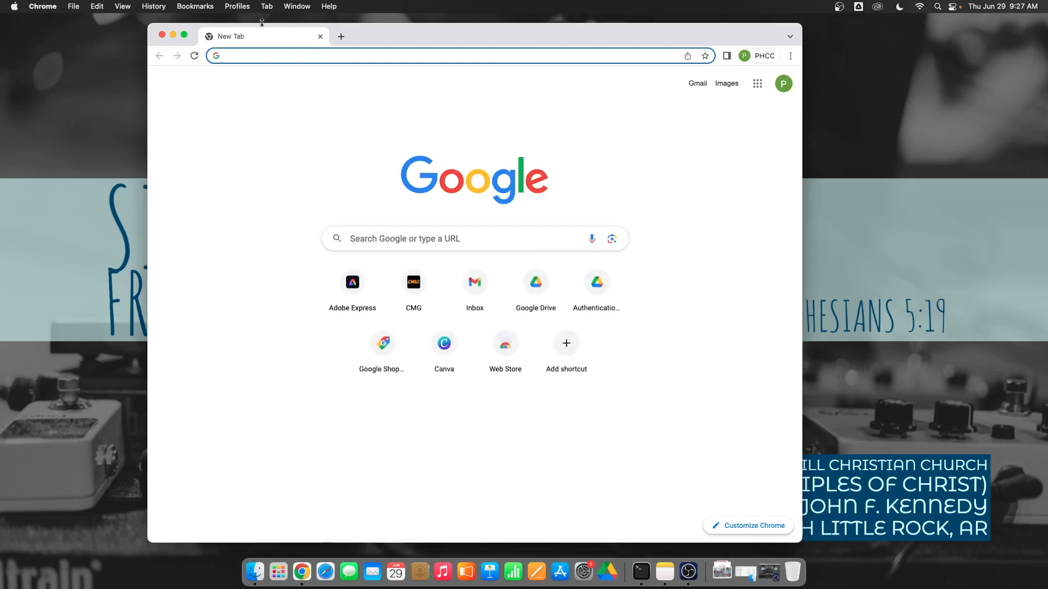
Switch Chrome to full screen and go to youtube.com.
click(185, 36)
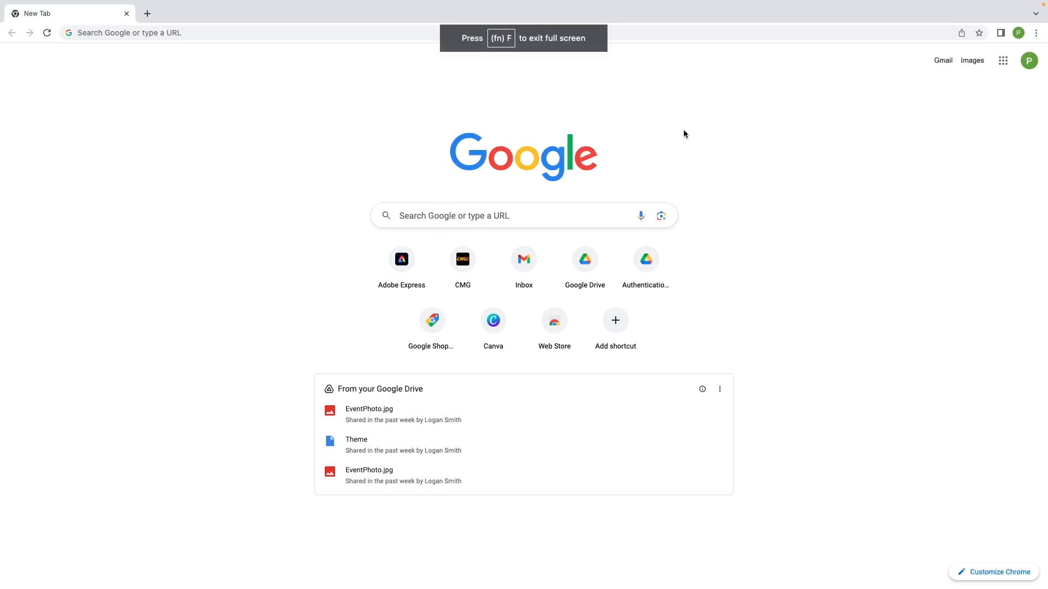
click(294, 32)
text(youtube.c9om)
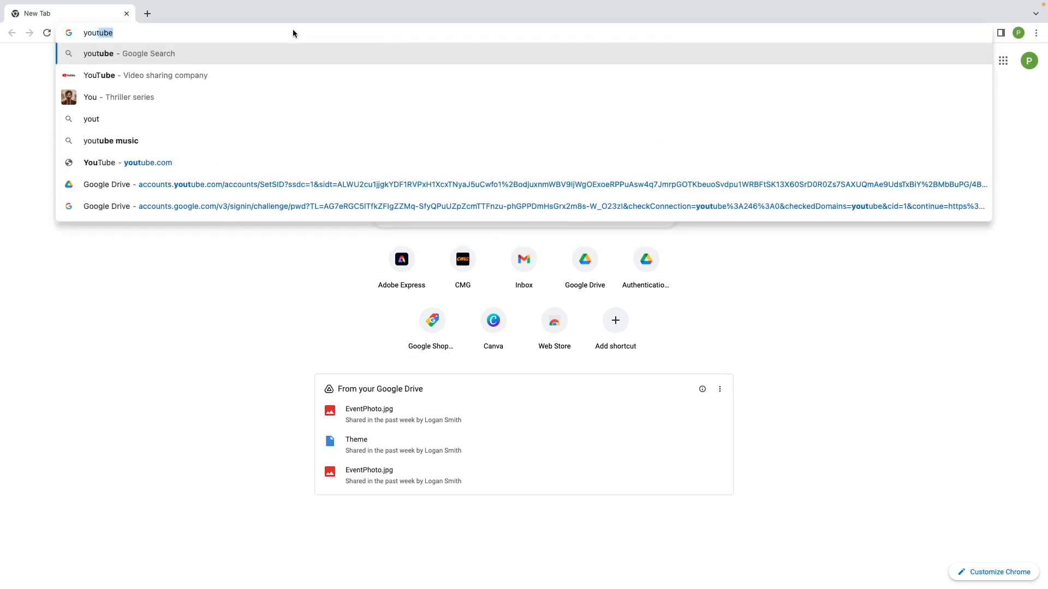
key(BackSpace)
key(BackSpace)
key(BackSpace)
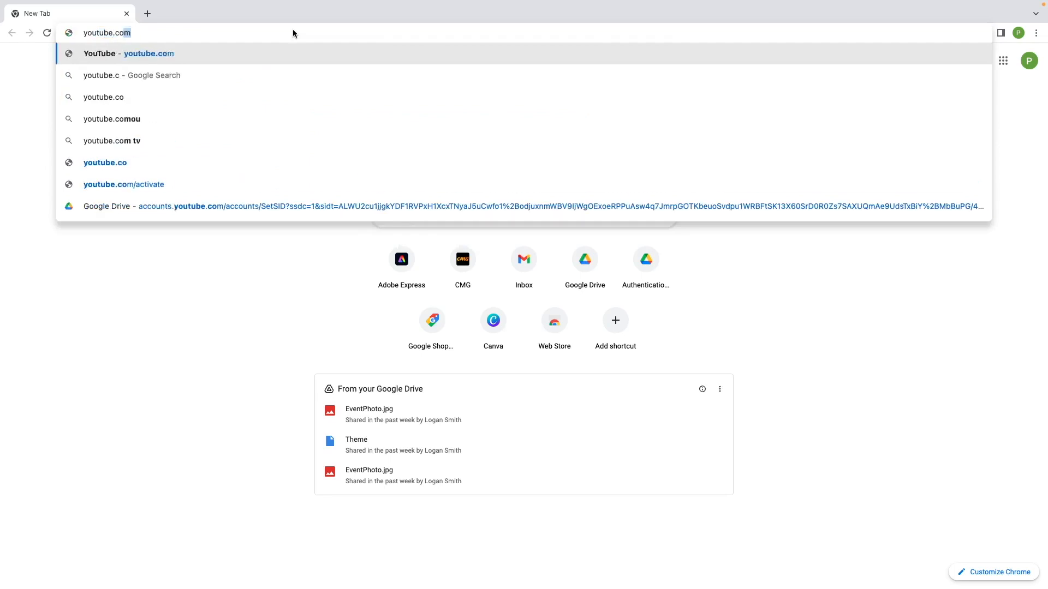
key(Return)
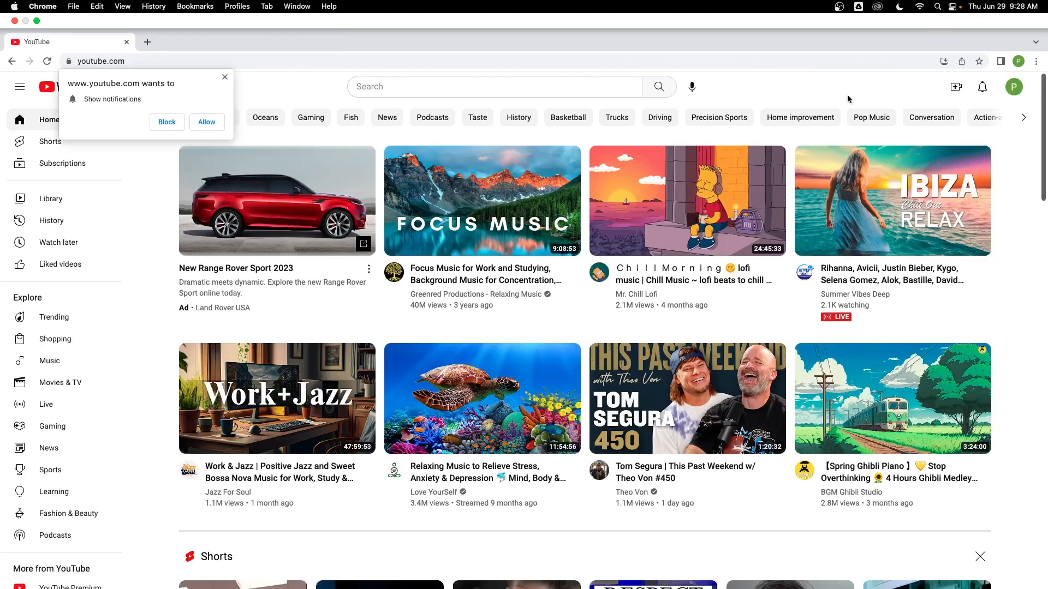
Block YouTube notifications and choose to add another account from the account switcher.
click(173, 120)
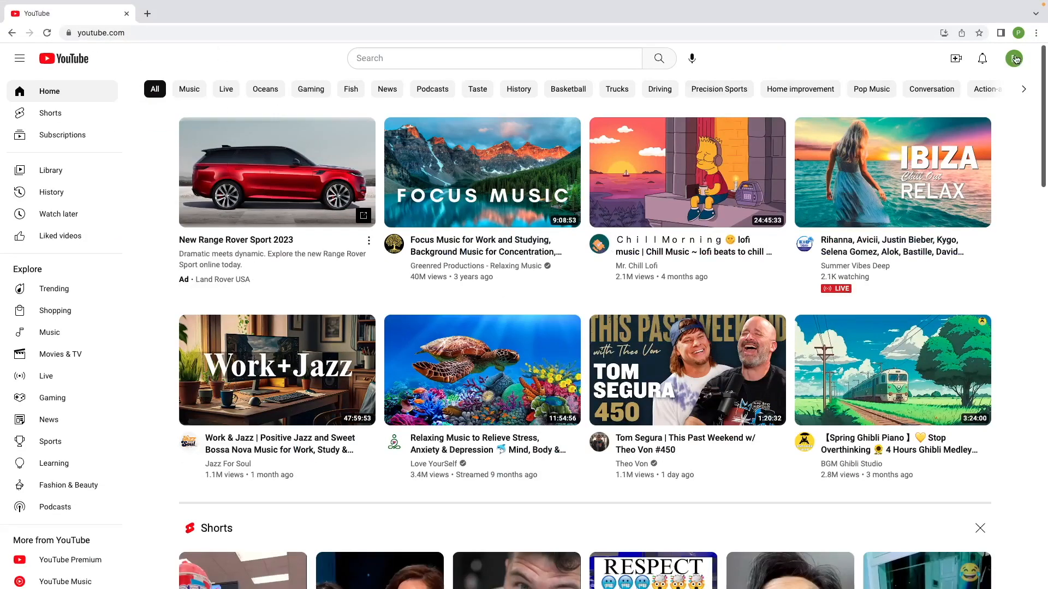
click(1015, 59)
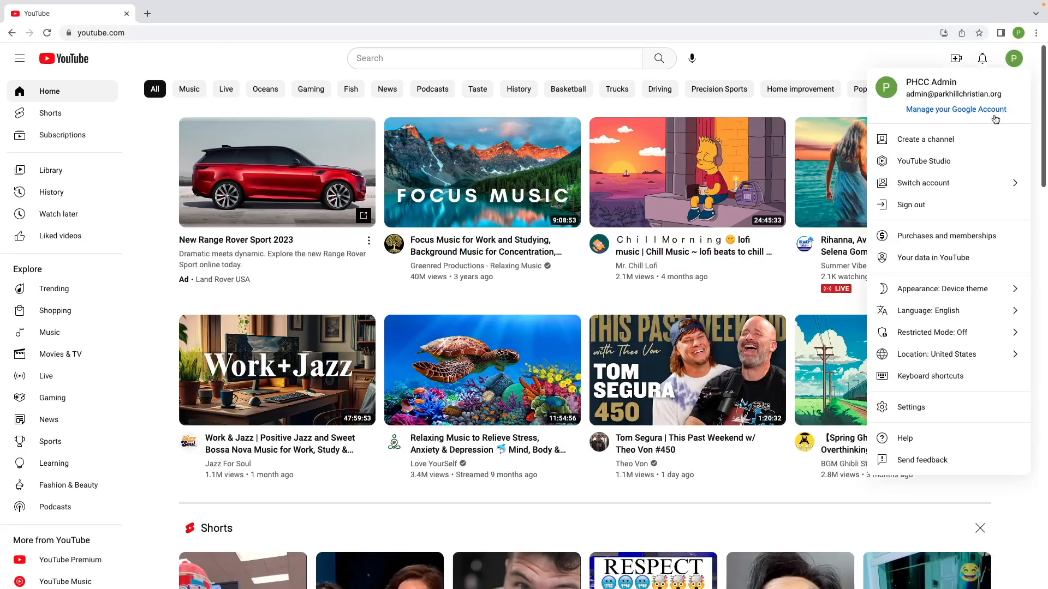
click(981, 189)
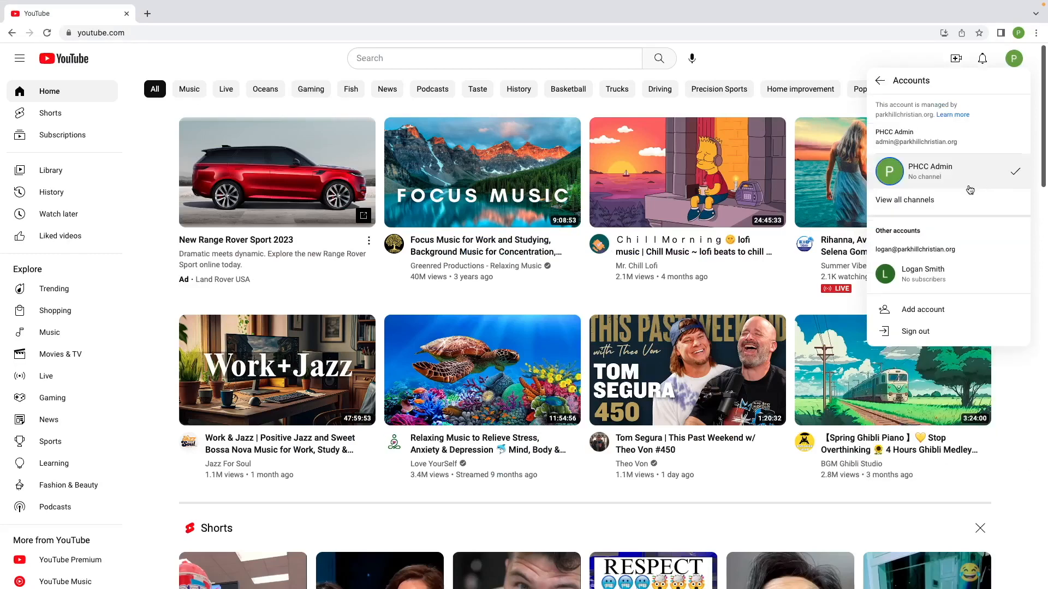
click(931, 310)
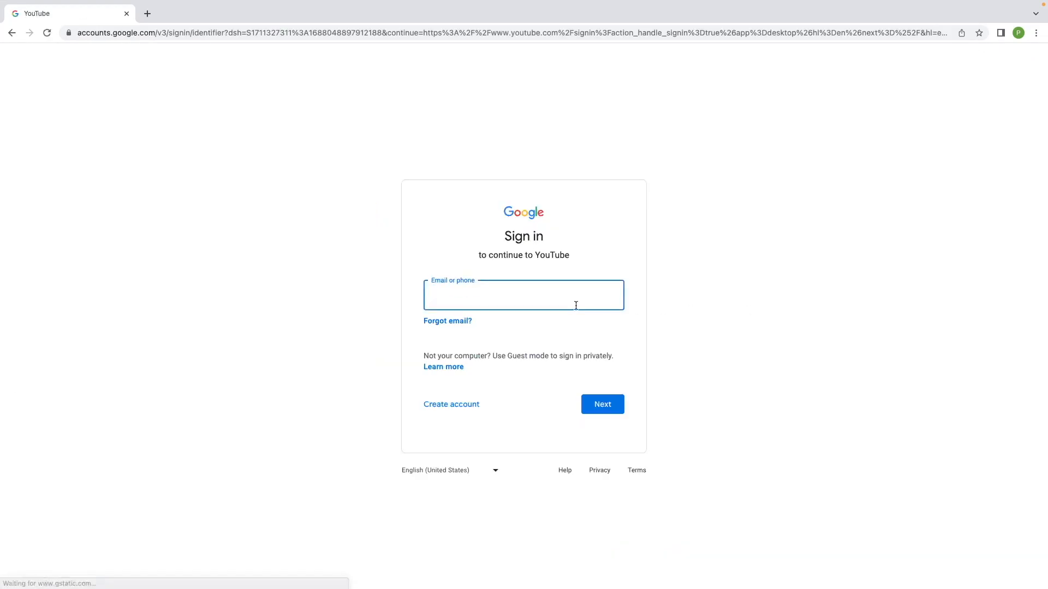
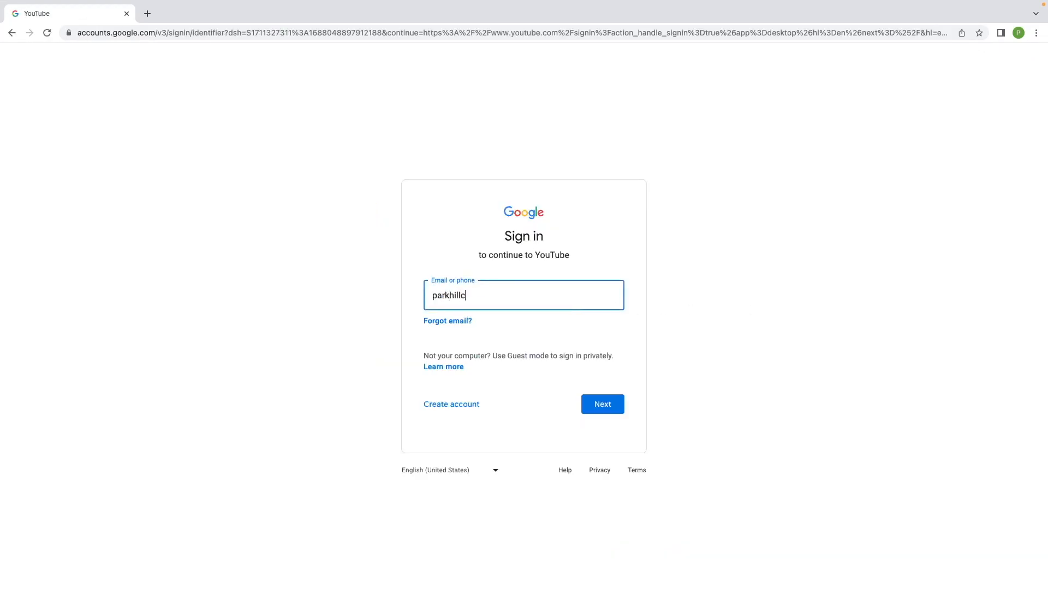
Sign in with the church's Gmail address and the account password.
key(Return)
text(••••••••)
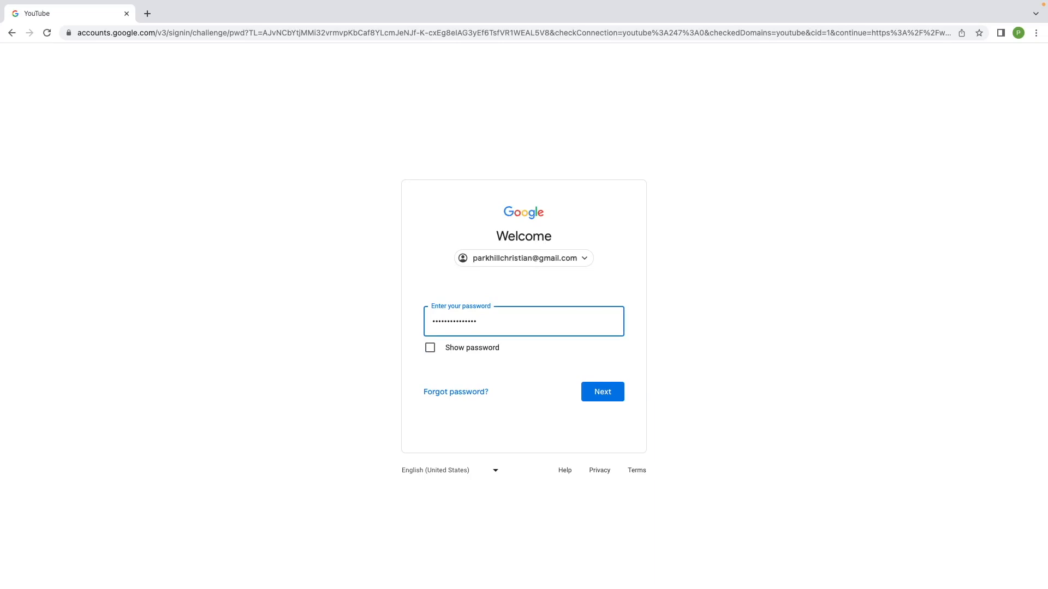
key(Return)
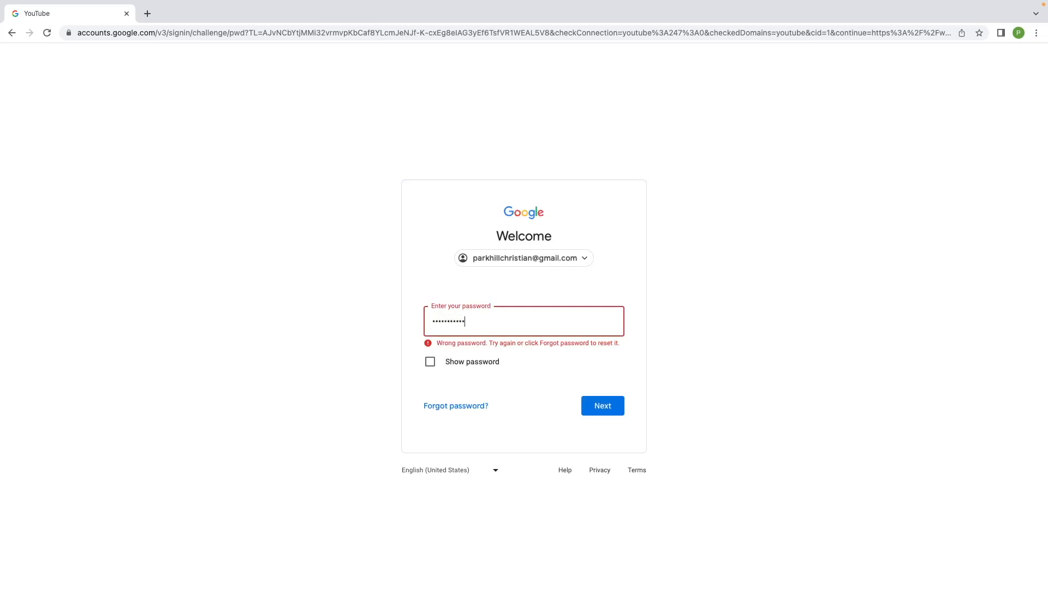
key(Return)
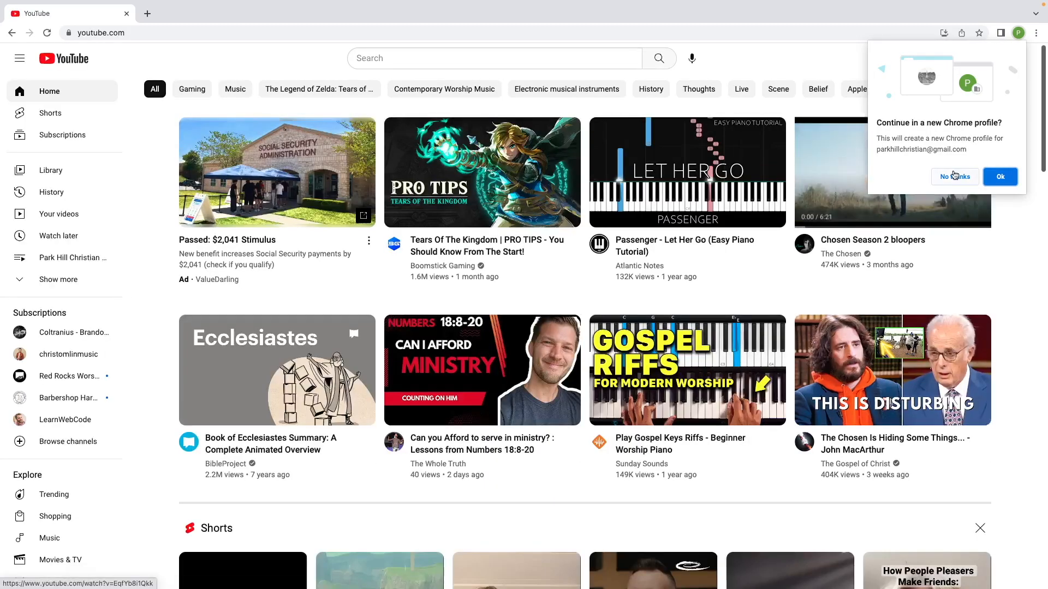
Decline the new Chrome profile and choose Create > Go live to reach YouTube Studio streaming.
click(953, 175)
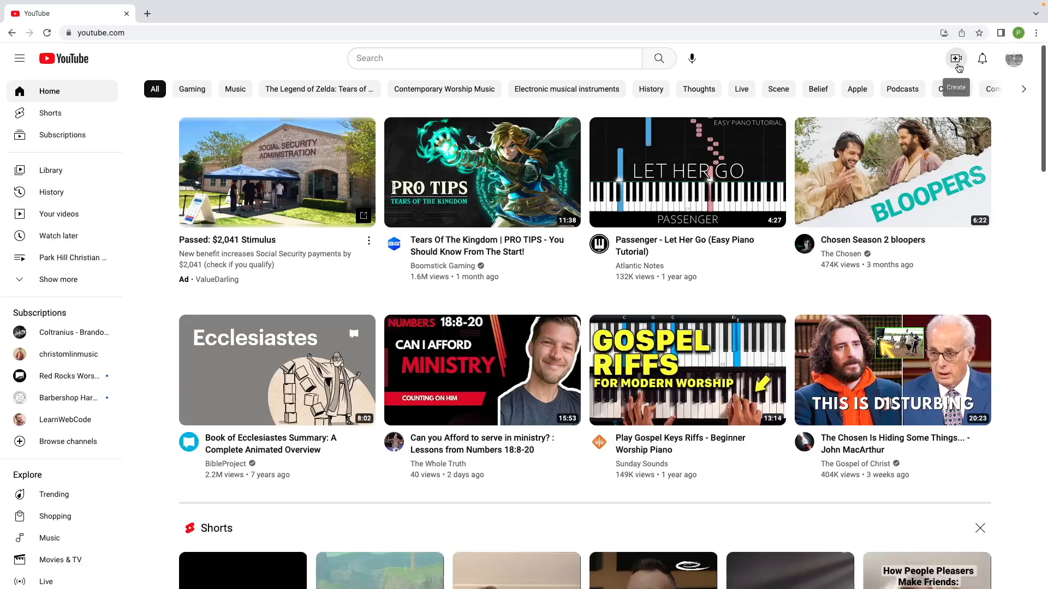
click(954, 64)
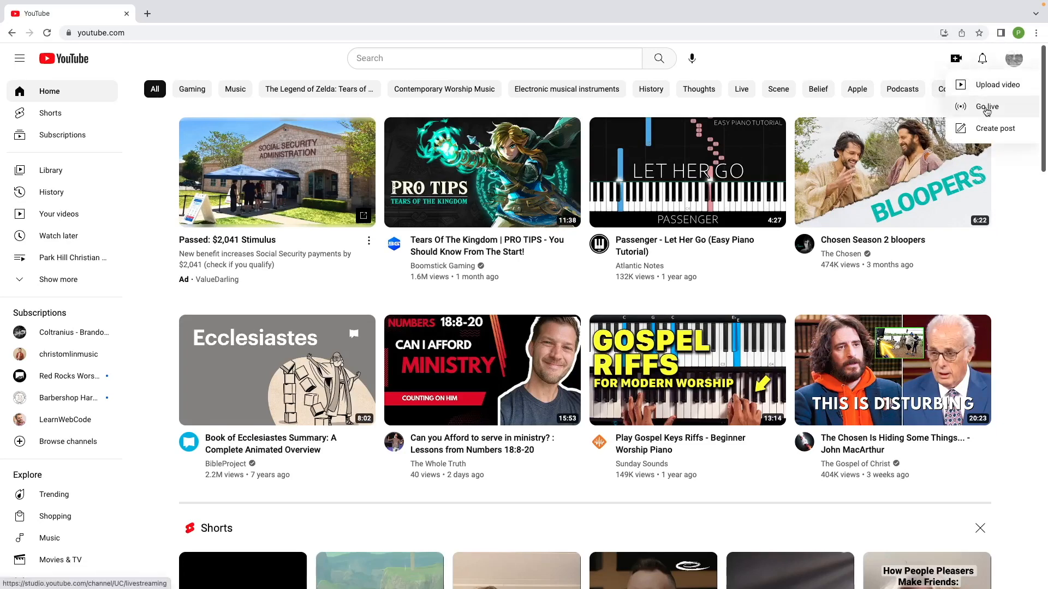
click(985, 107)
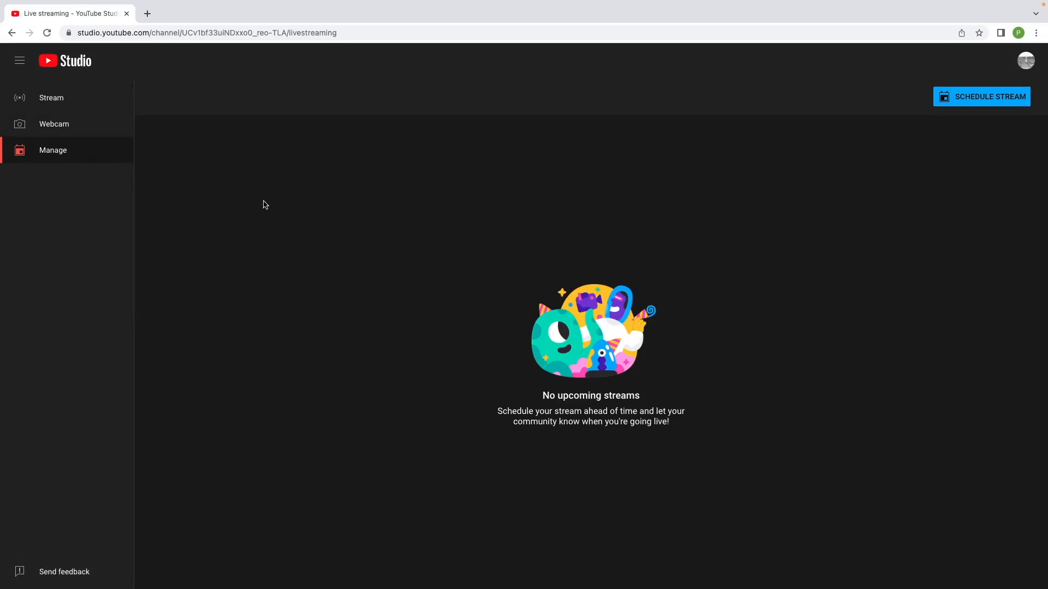
Schedule a new stream reusing the settings of the 6/25/2023 PHCC Cross Roads LIVE STREAM.
click(979, 106)
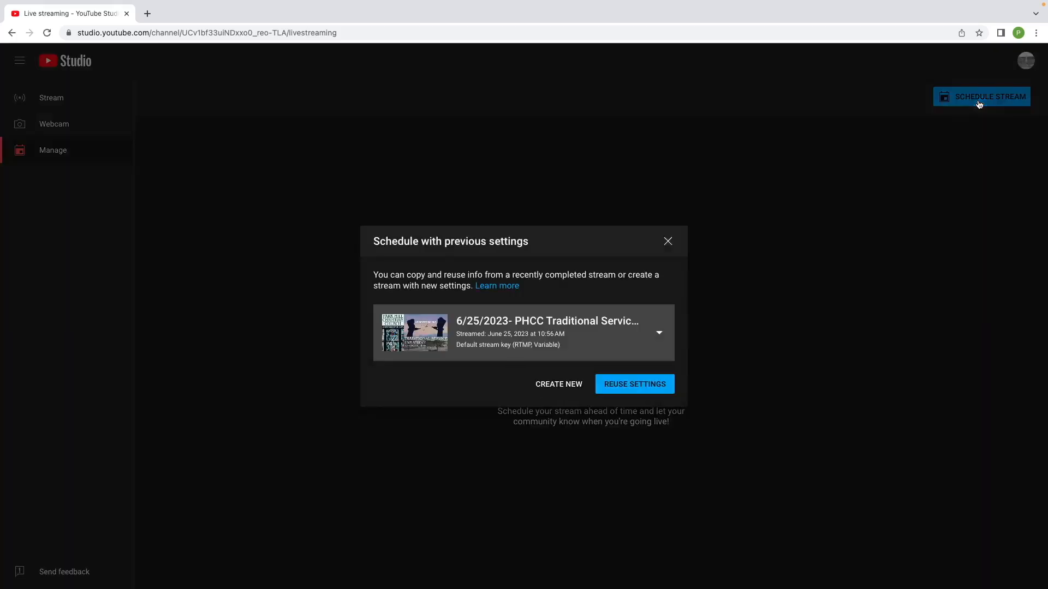
click(649, 336)
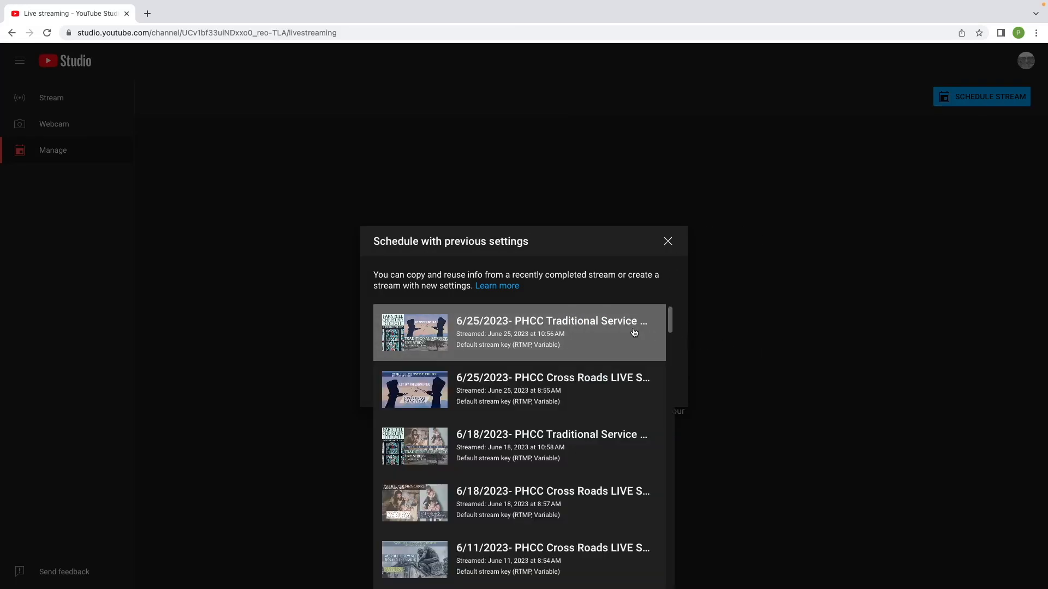
click(574, 396)
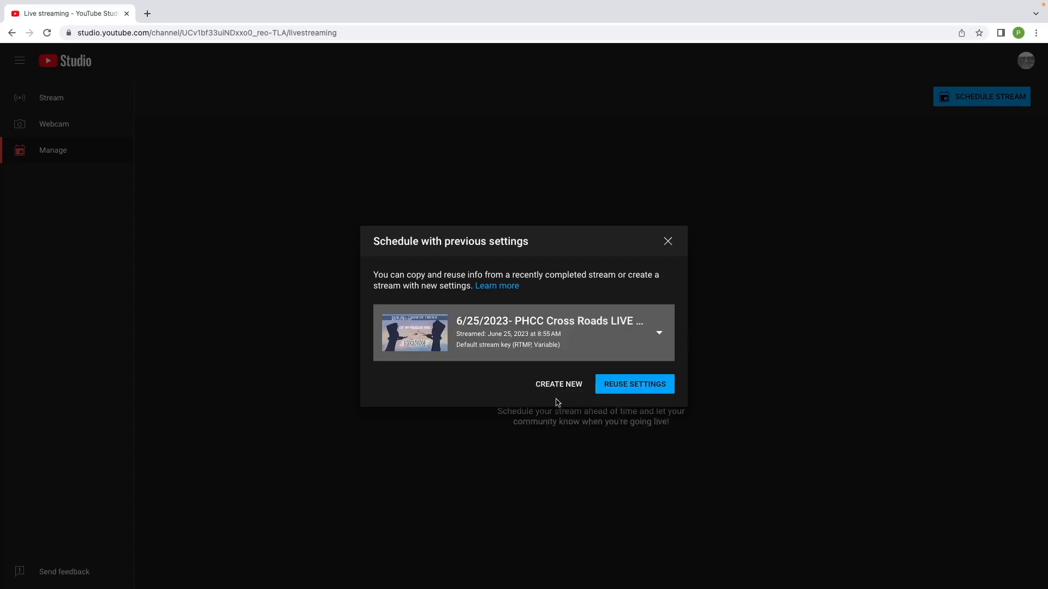
click(631, 385)
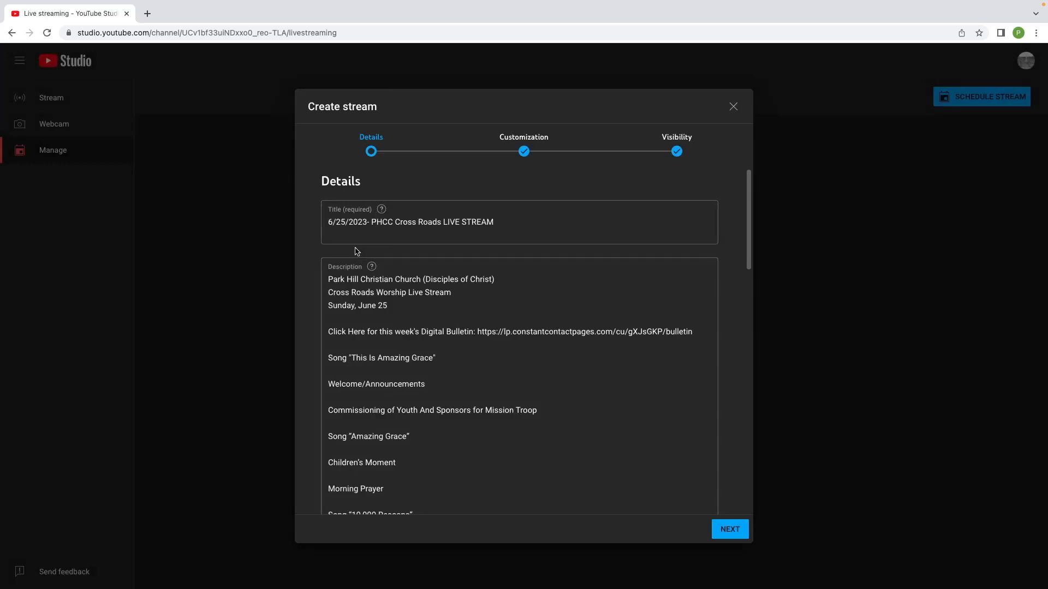
Change the title's date to 7/2/ and replace Cross Roads with Unified Service.
drag(349, 224, 324, 222)
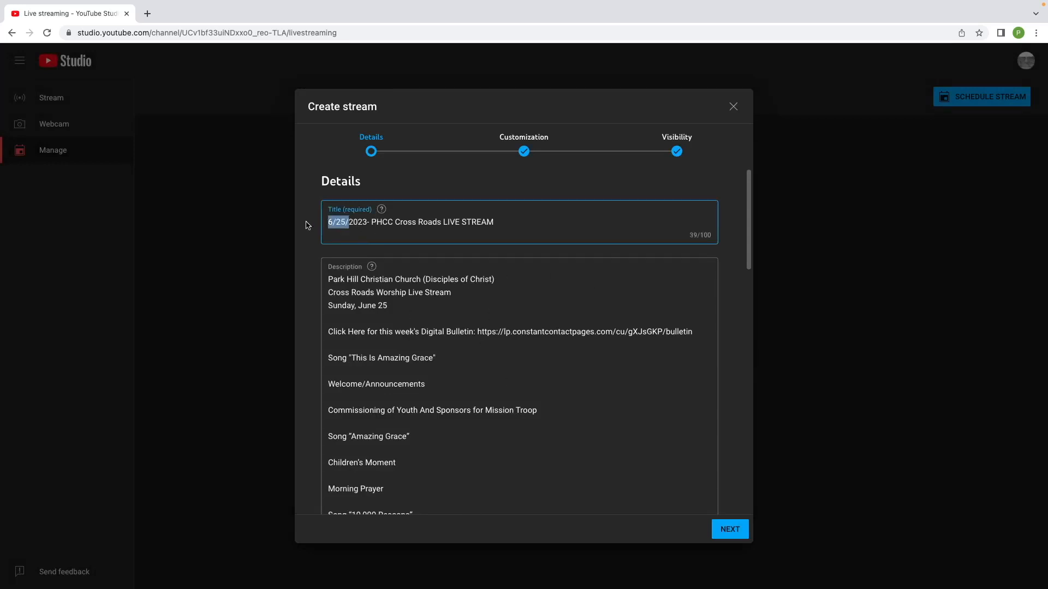
text(7/2/)
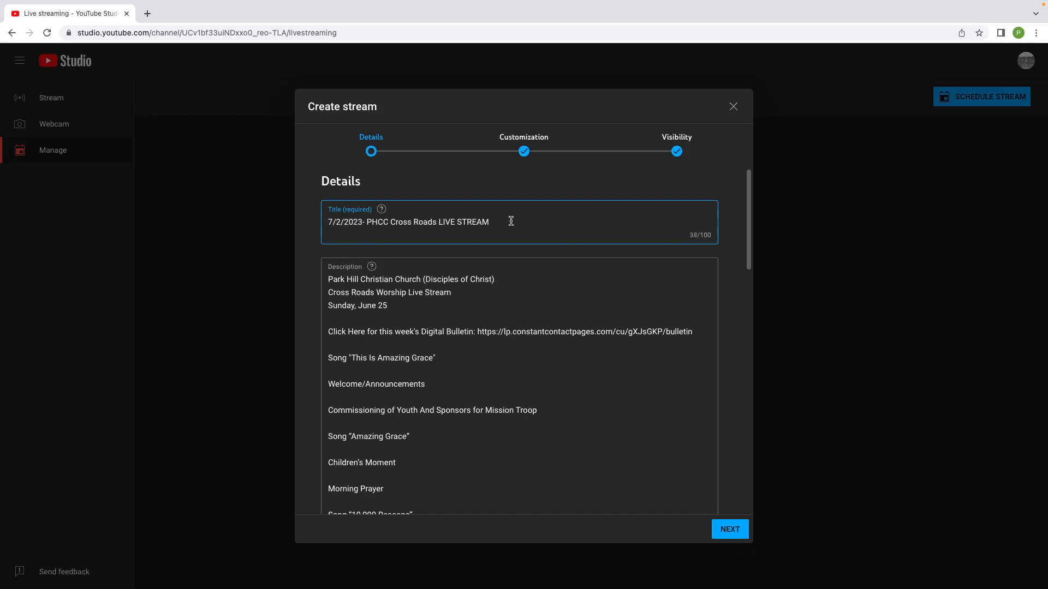
drag(437, 222, 390, 222)
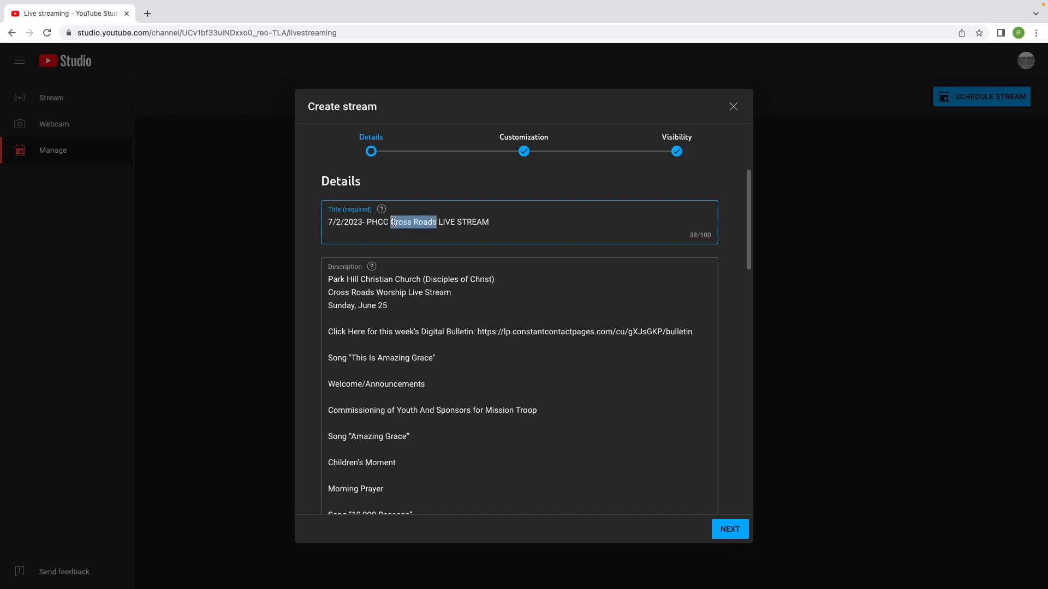
text(Unified Service)
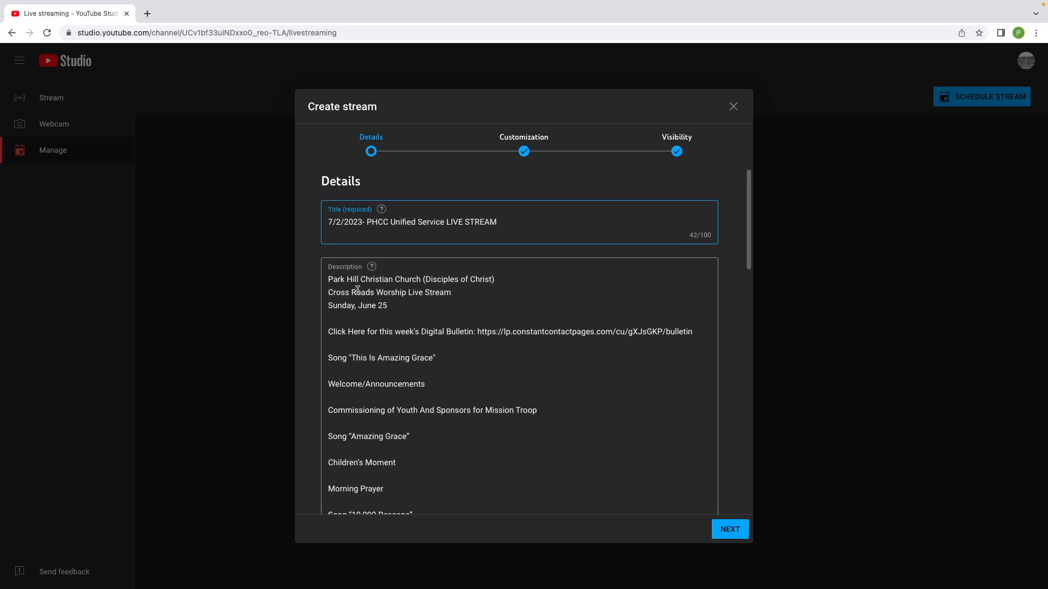
Replace Cross Roads with Unified in the description and Service with Worship in the title.
drag(375, 293, 329, 292)
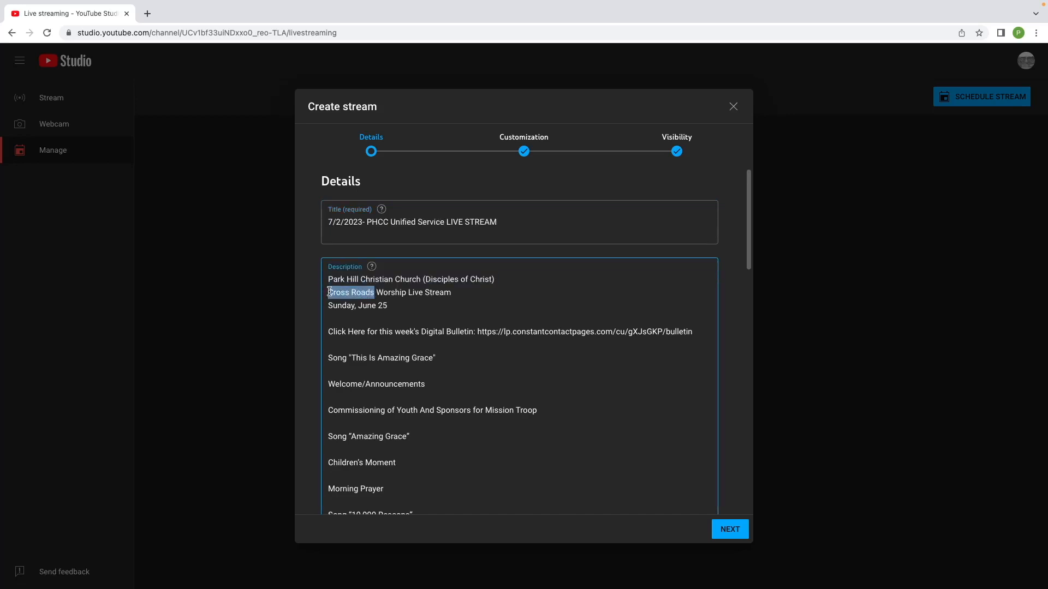
text(Unified)
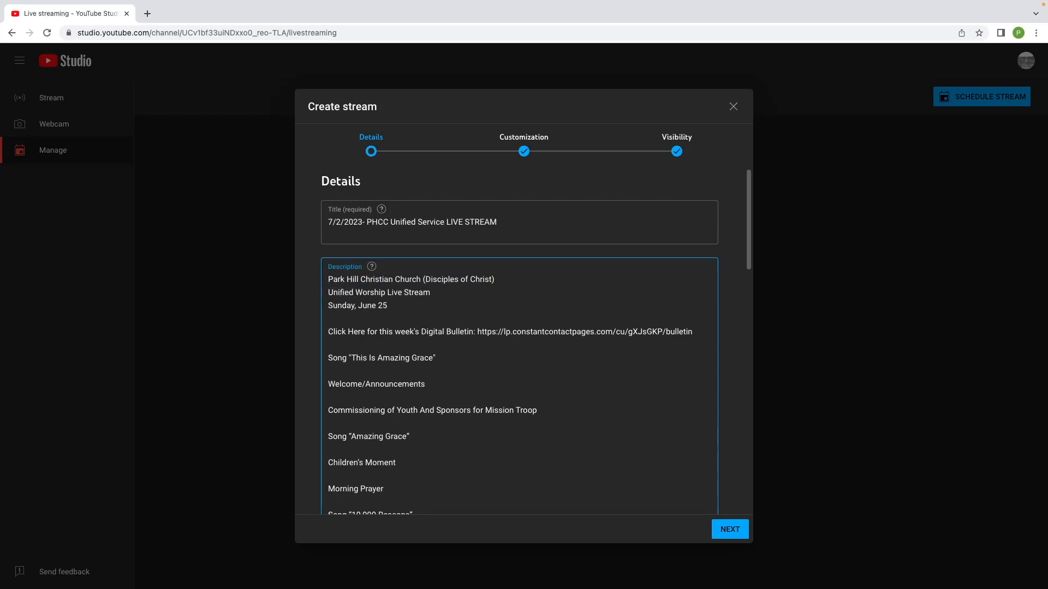
click(442, 221)
drag(446, 222, 419, 224)
text(Worship)
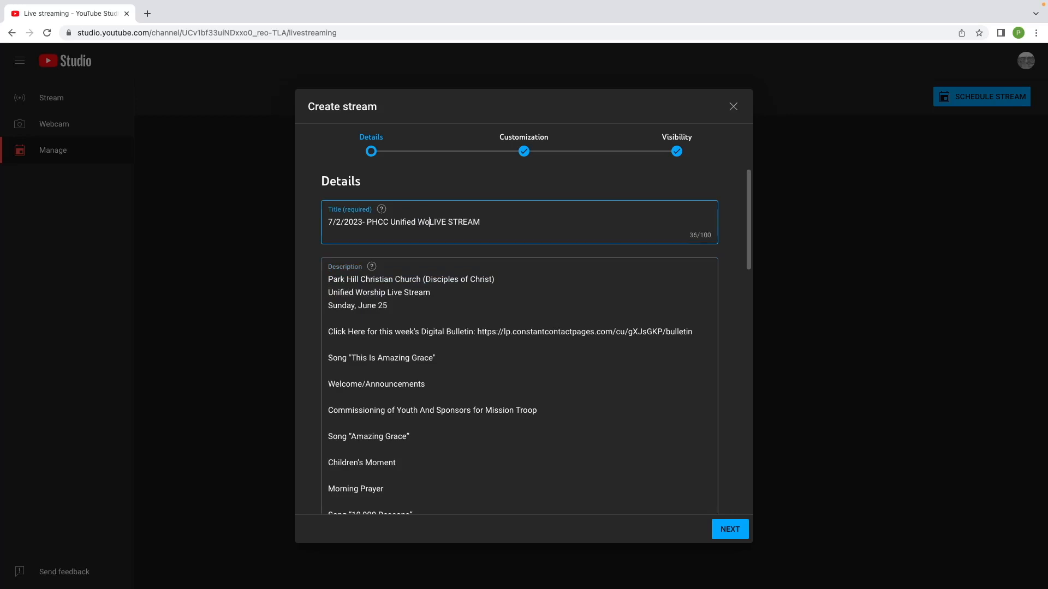
Change the description's date from June 25 to July 2, 2023.
drag(388, 306, 368, 300)
text(uly 2)
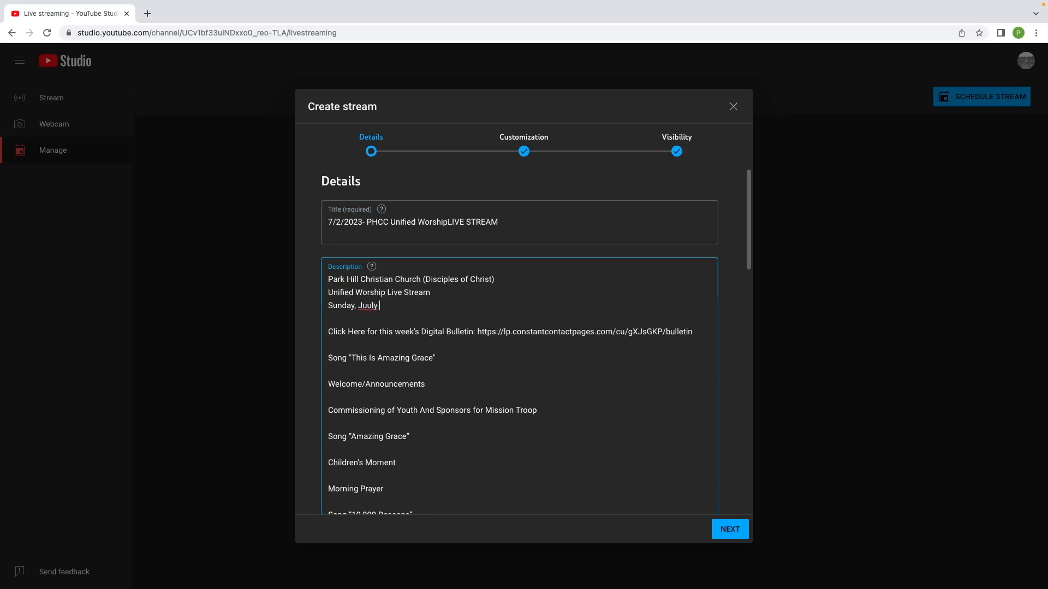
key(BackSpace)
key(BackSpace)
key(BackSpace)
text(ly 2, 2023)
Delete the description text from 'Song "This Is Amazing Grace"' through the end.
scroll(535, 400, down, 10)
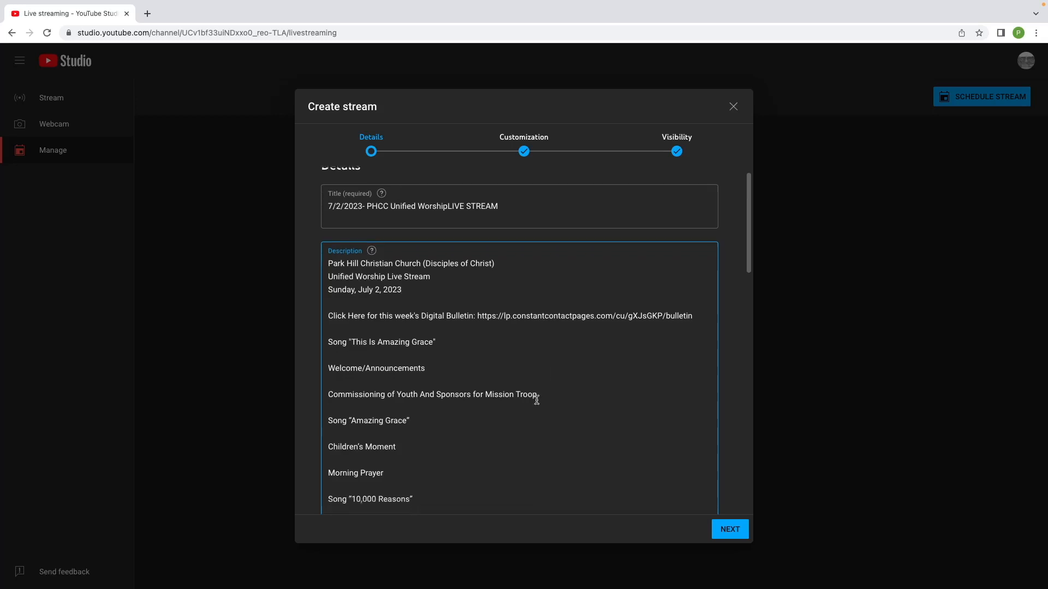
drag(436, 441, 328, 362)
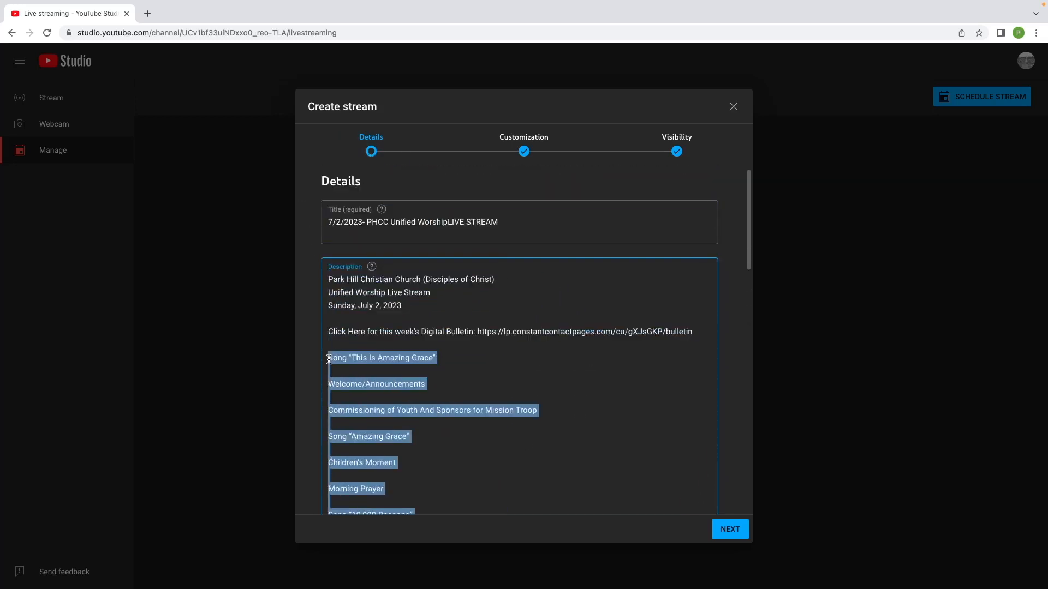
key(BackSpace)
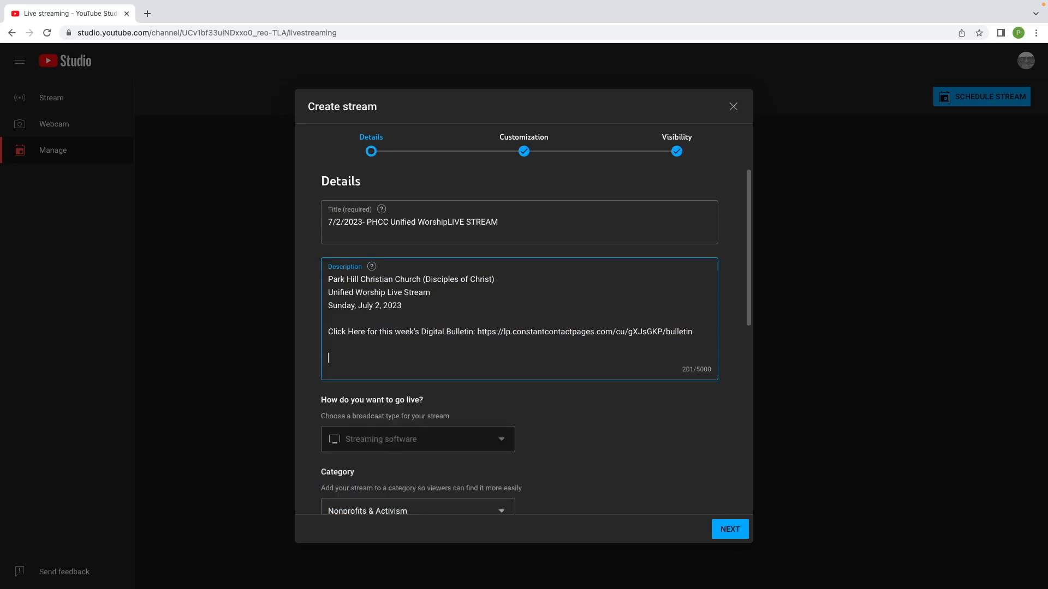
scroll(556, 344, down, 1)
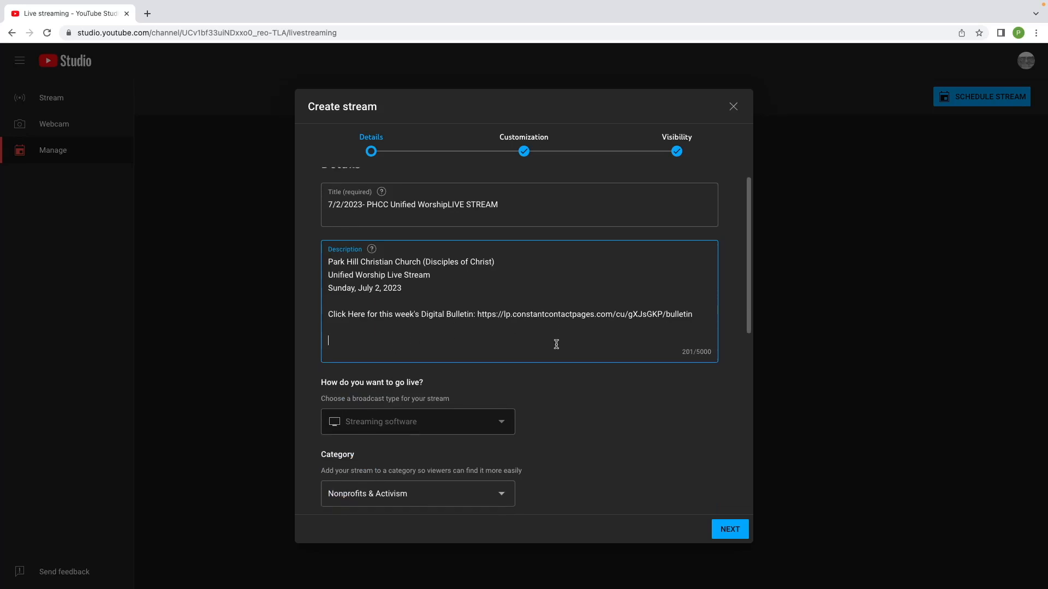
scroll(556, 344, down, 3)
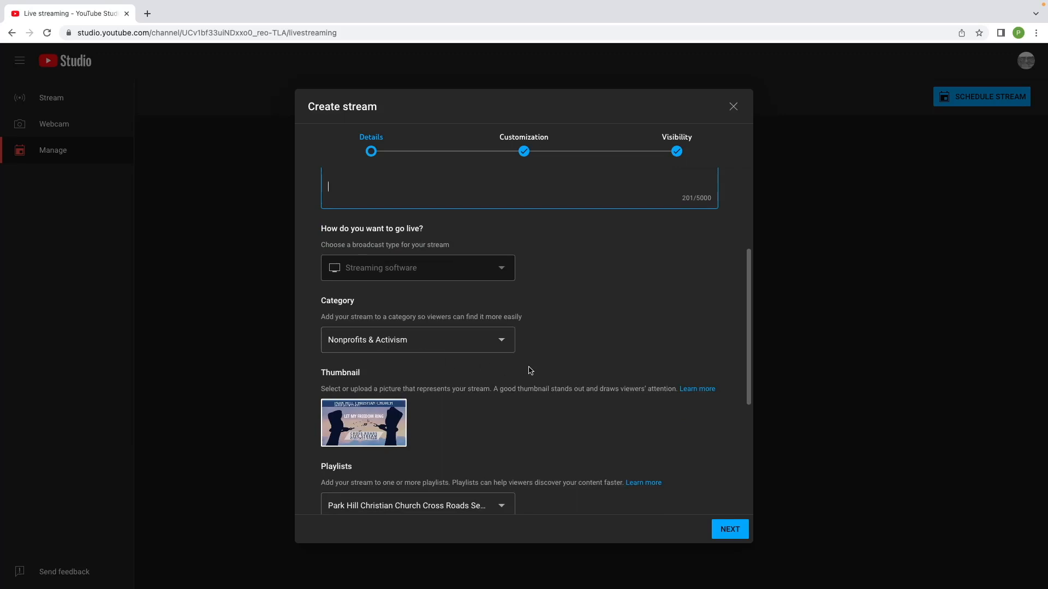
scroll(529, 370, down, 1)
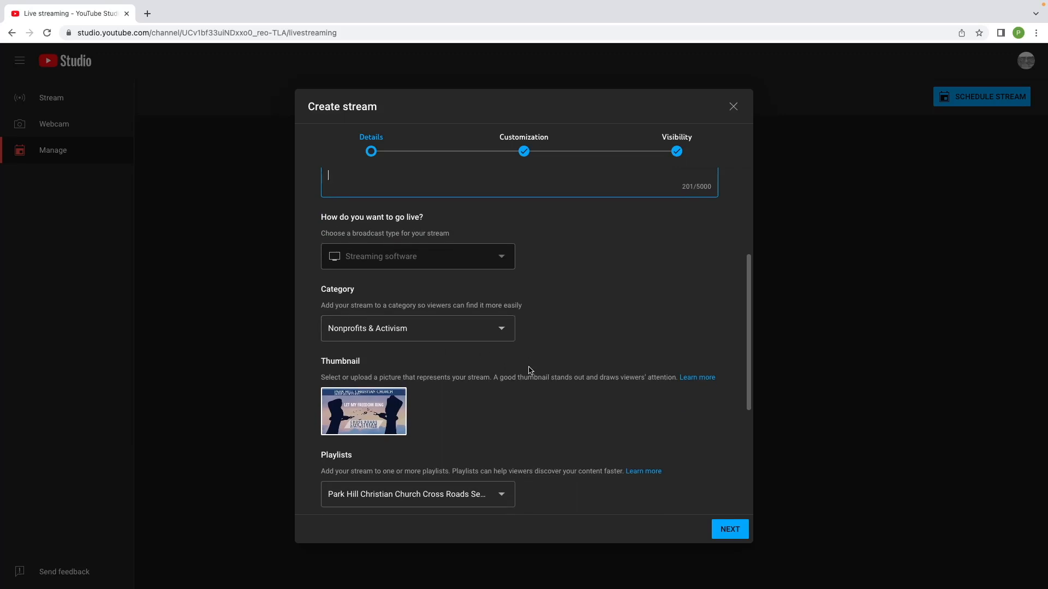
Try changing the thumbnail to 7_2_2023 YT-1 (2).png from Downloads; it's rejected as over 2MB.
scroll(528, 371, down, 1)
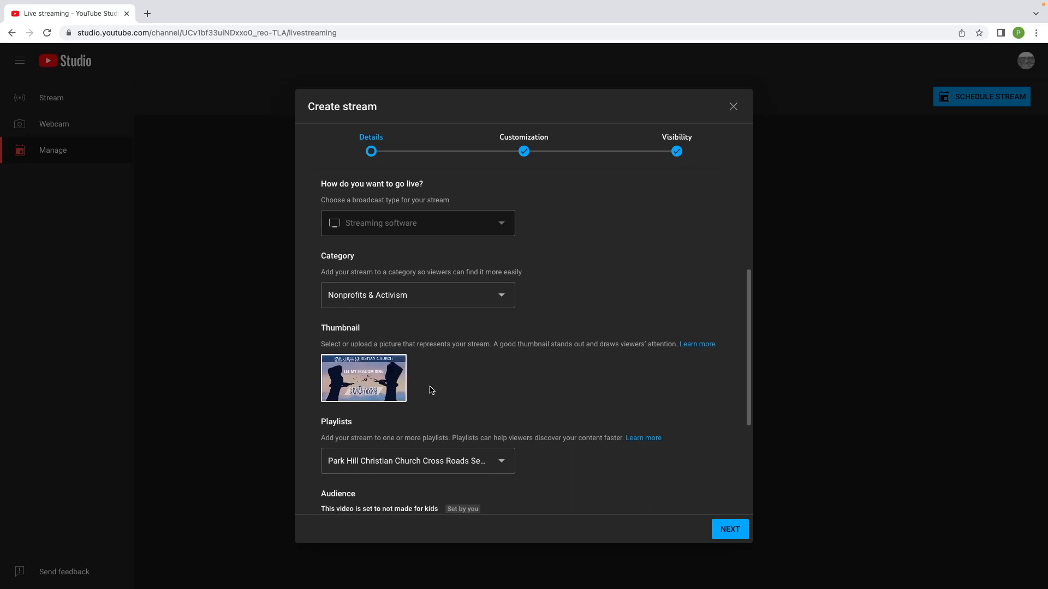
mouse_move(397, 369)
click(396, 370)
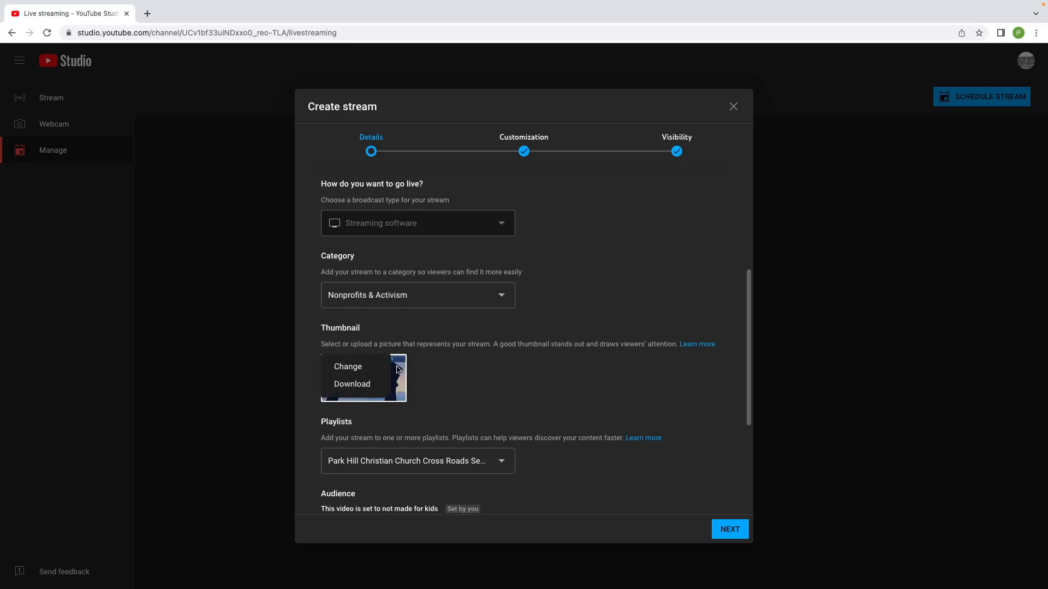
click(352, 368)
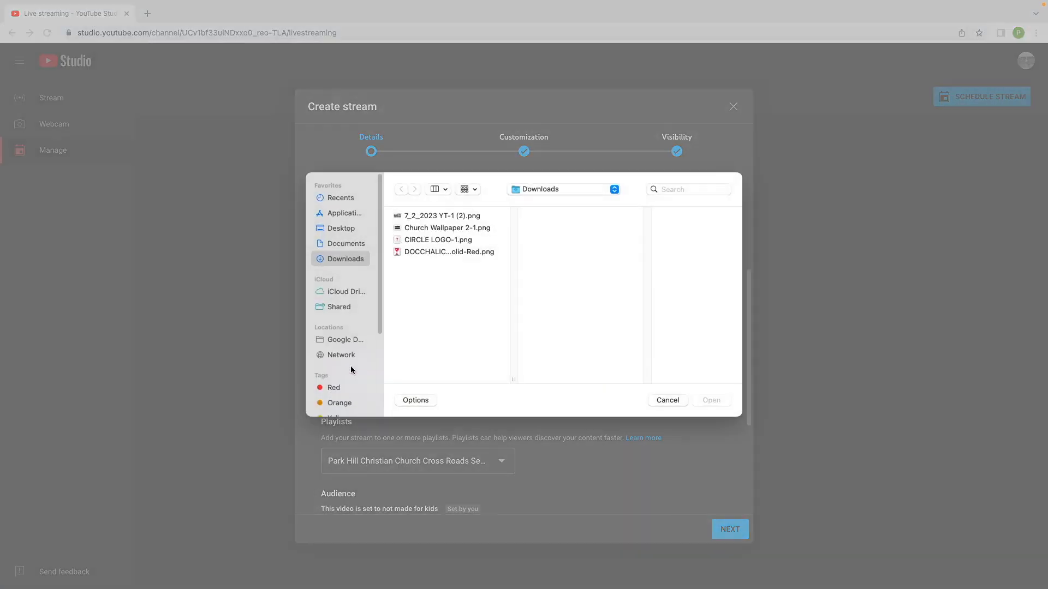
click(430, 217)
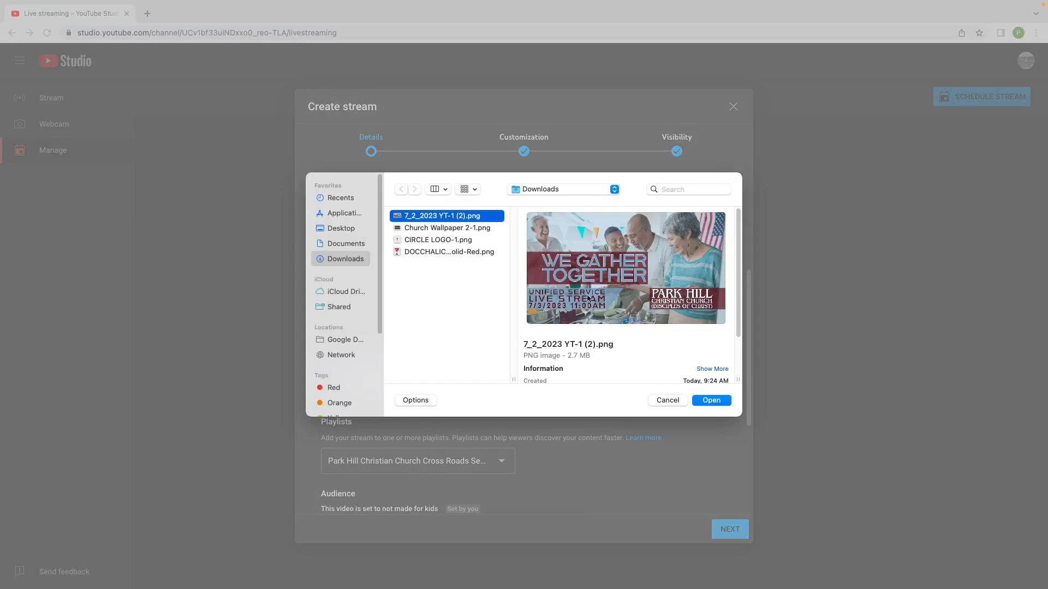
click(711, 400)
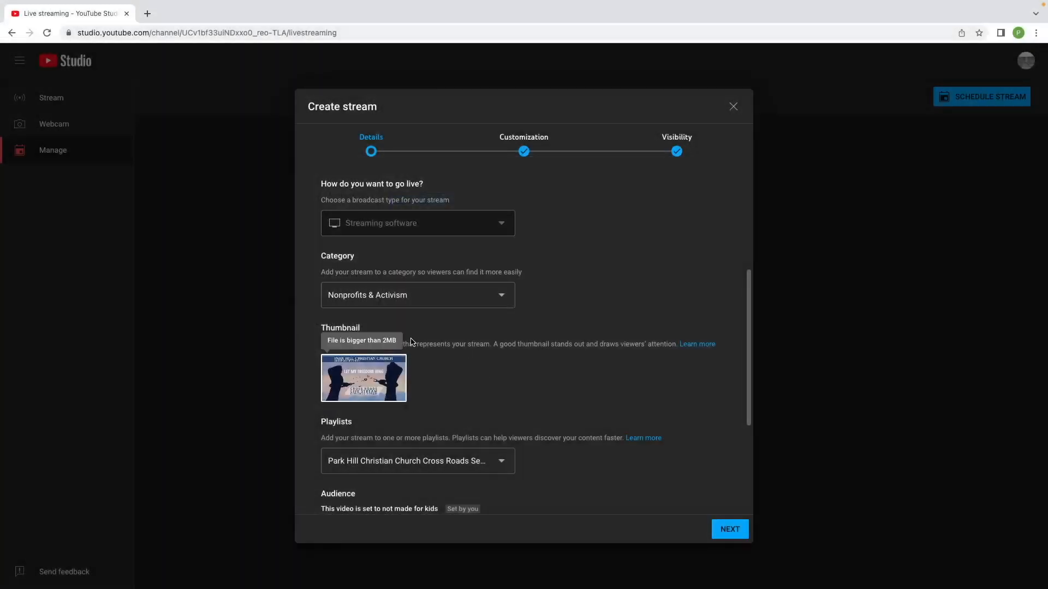
Open Finder's Downloads folder and select 7_2_2023 YT-1 (2).png.
key(ctrl+Left)
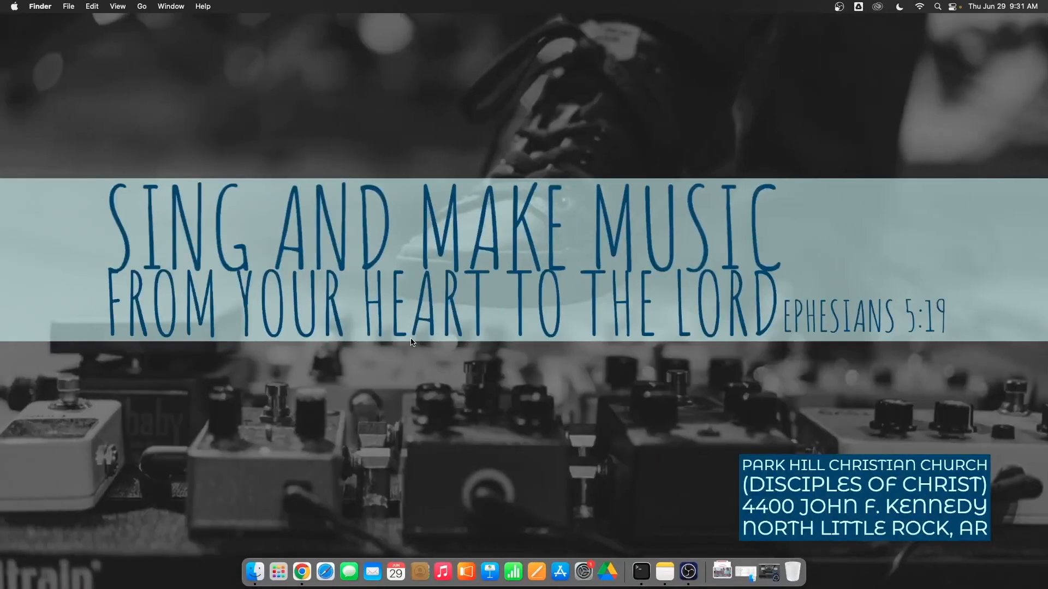
click(255, 572)
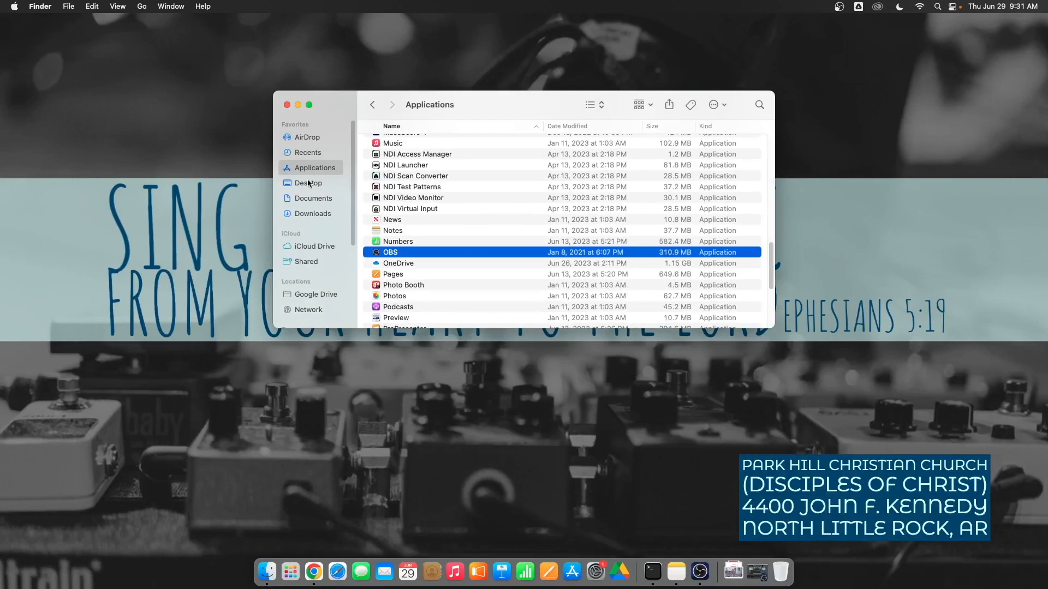
click(304, 216)
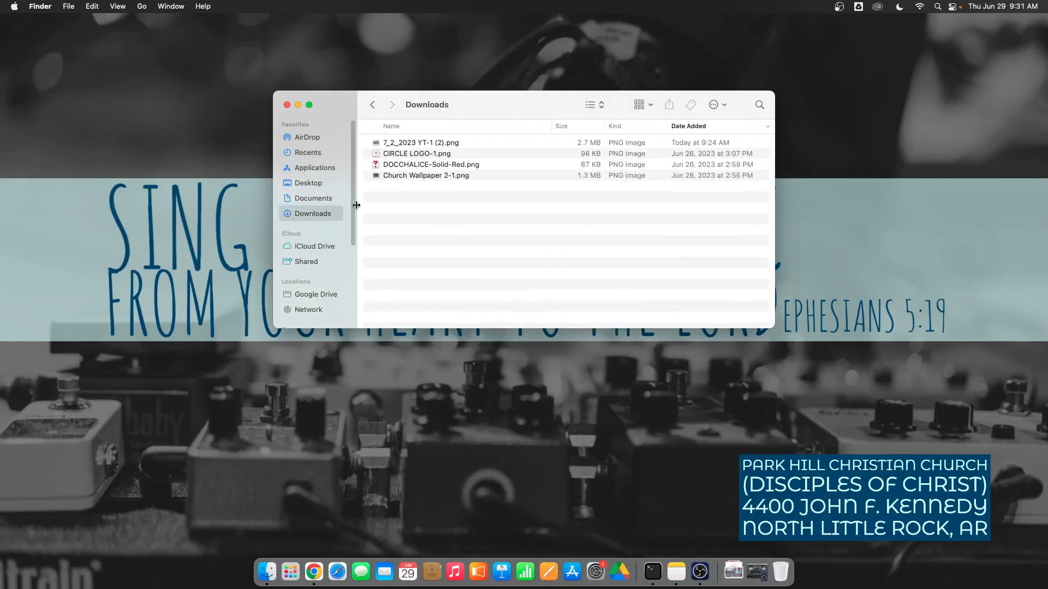
click(421, 143)
click(556, 208)
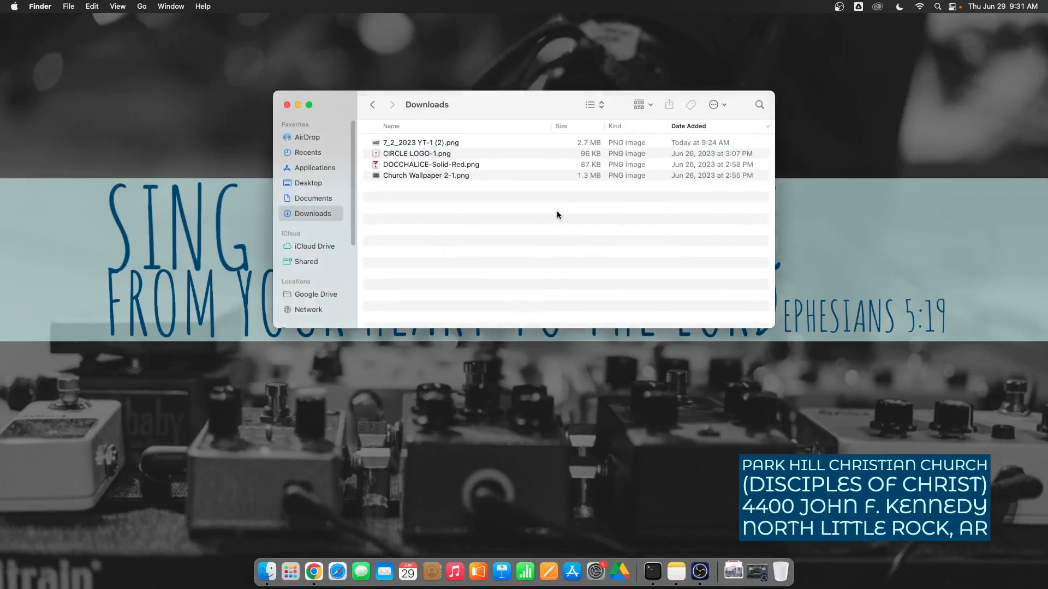
Convert the PNG to a JPEG at actual size, yielding a 440 KB file.
right_click(417, 143)
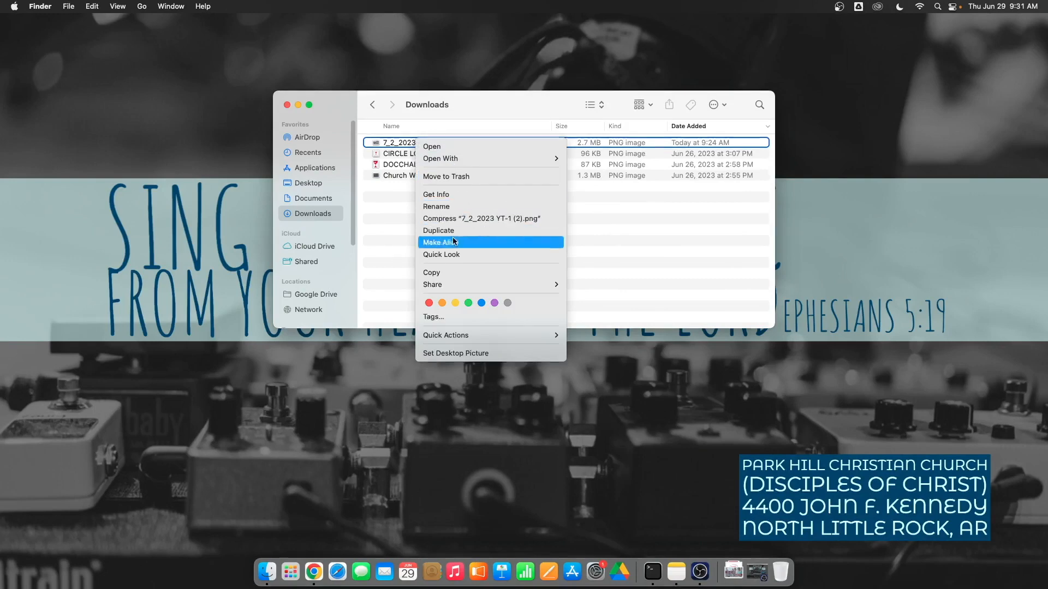
mouse_move(476, 336)
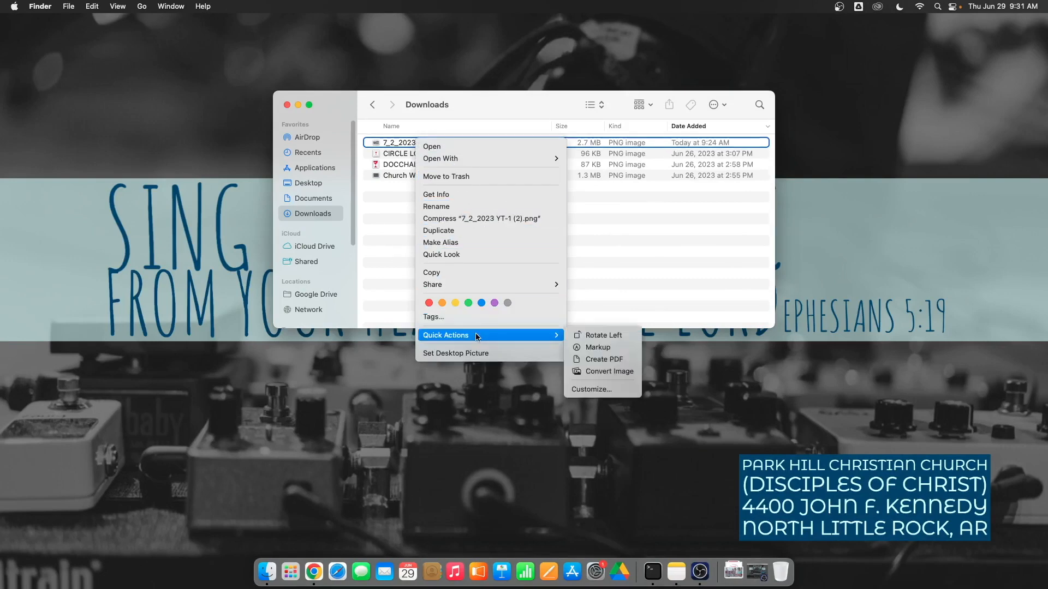
click(612, 372)
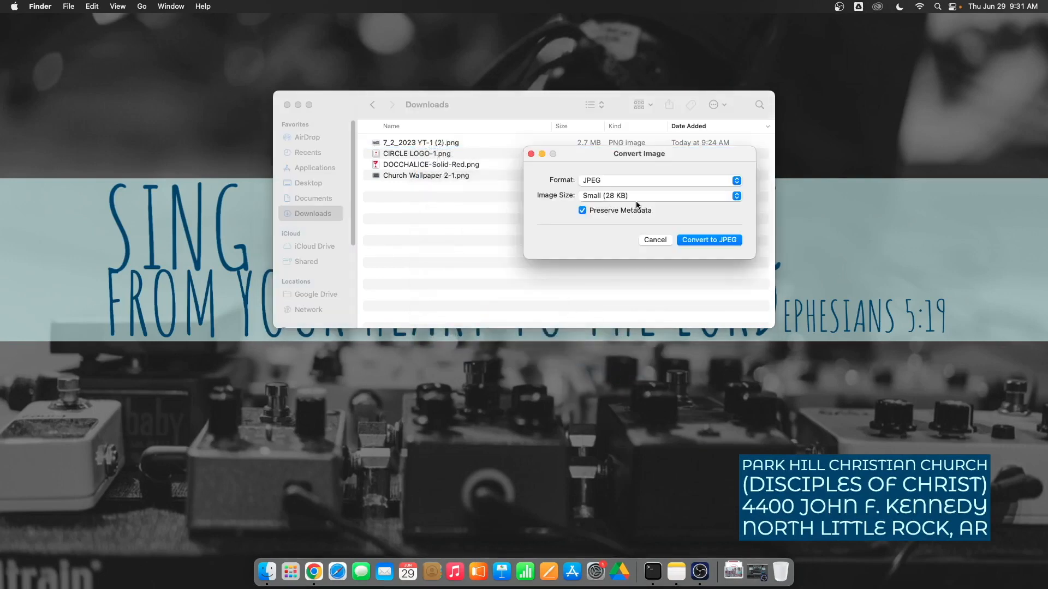
click(636, 197)
click(666, 233)
click(718, 241)
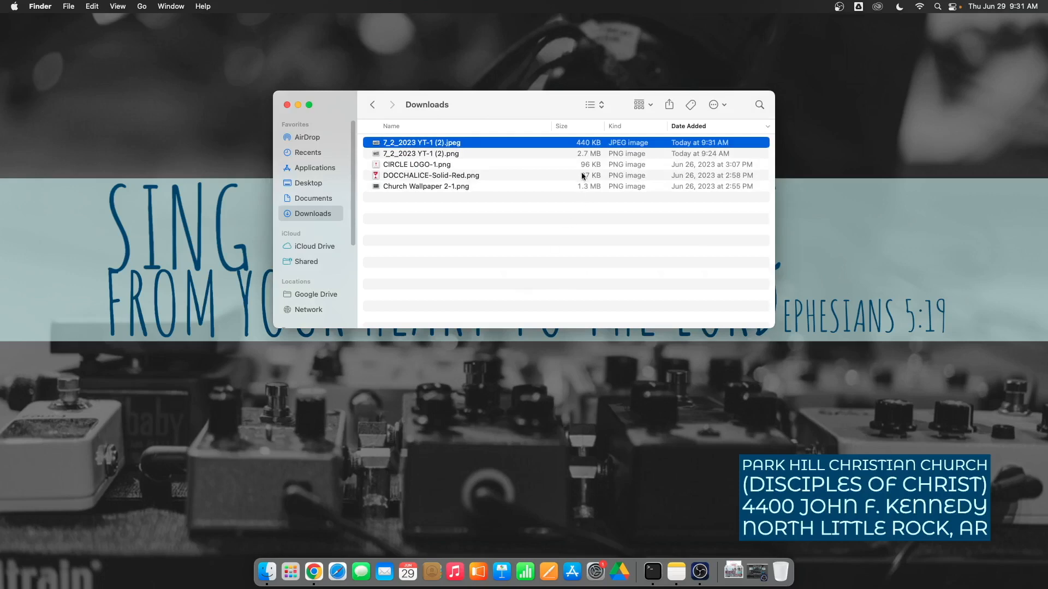
click(581, 155)
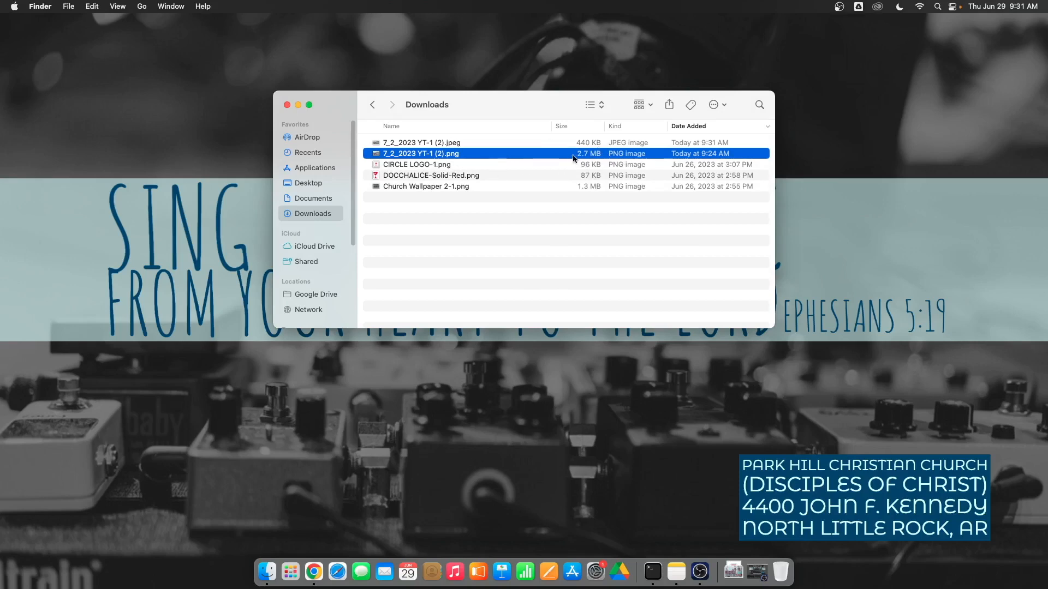
click(499, 143)
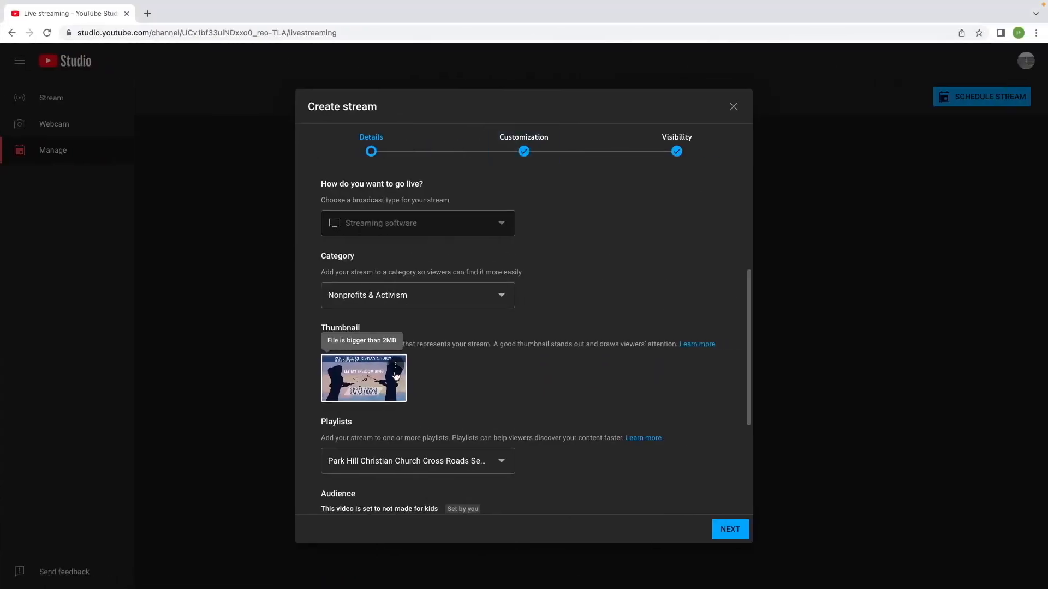
Set 7_2_2023 YT-1 (2).jpeg as the stream thumbnail.
click(395, 365)
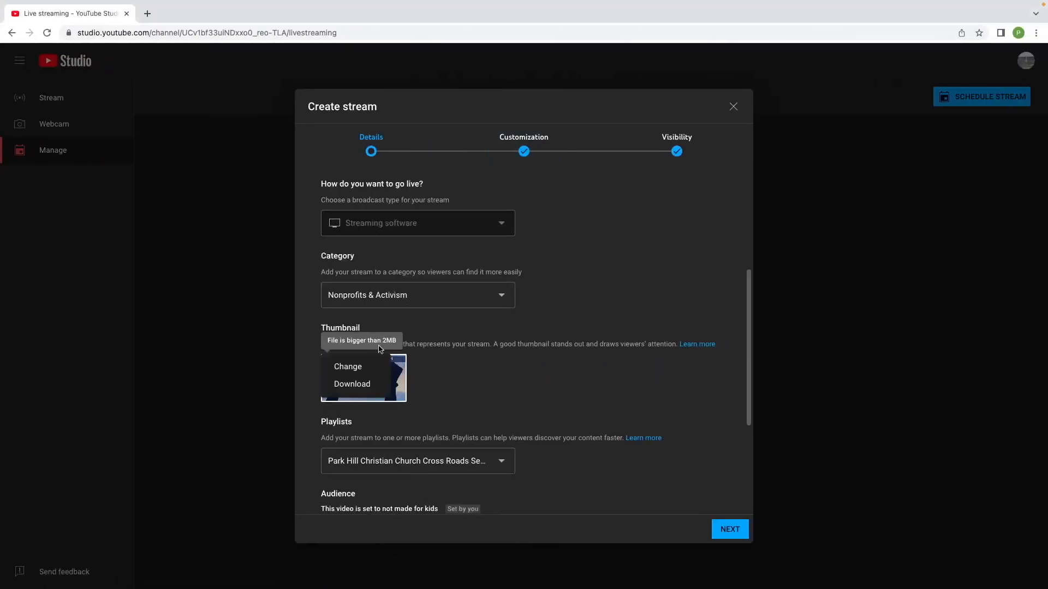
click(362, 367)
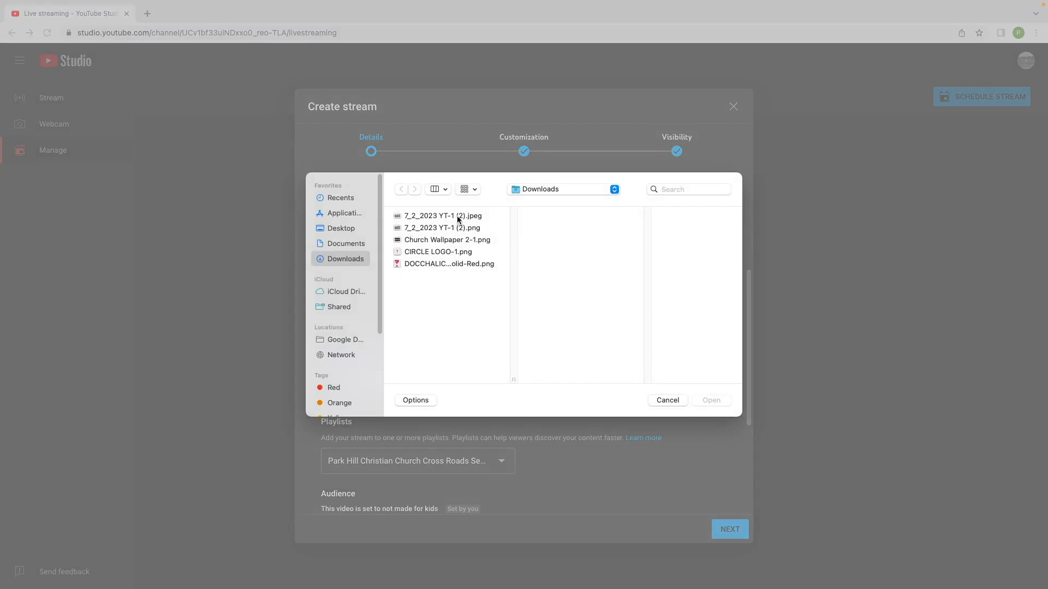
click(457, 218)
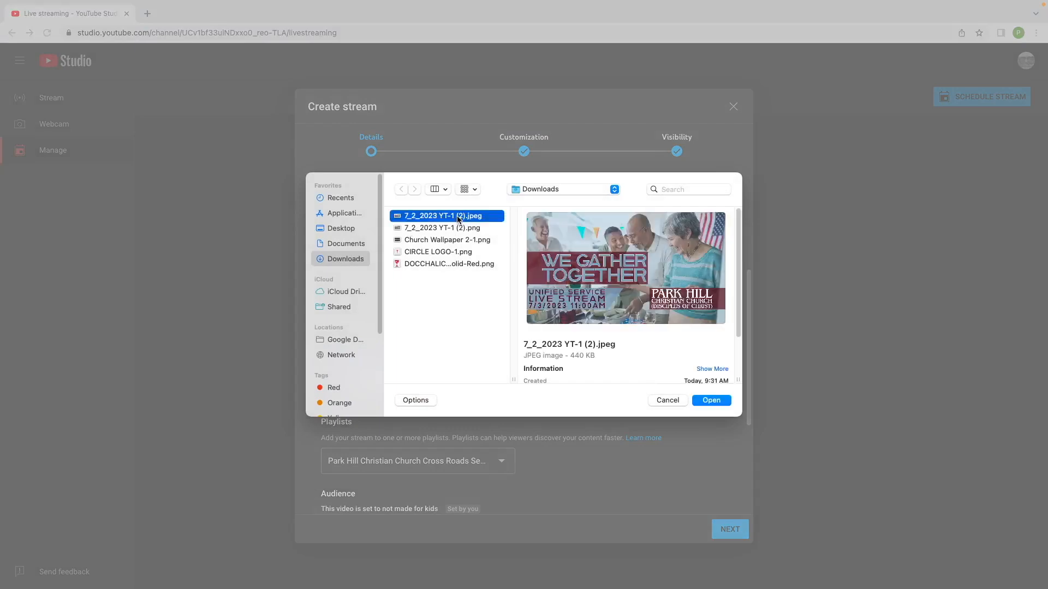
double_click(457, 217)
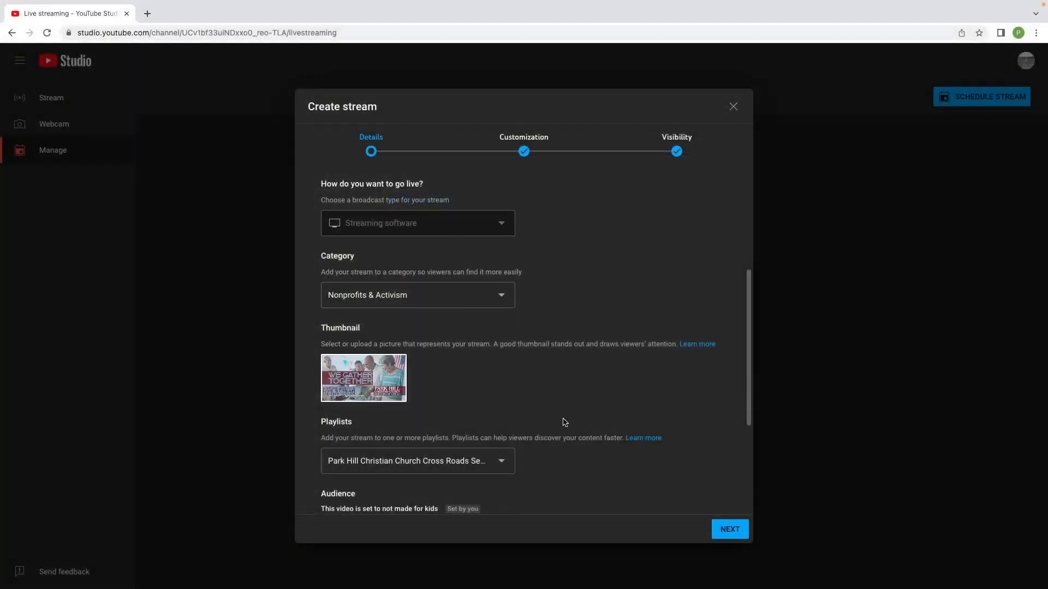
Add the stream to the Park Hill Christian Church Traditional Service playlist as well.
scroll(457, 367, down, 3)
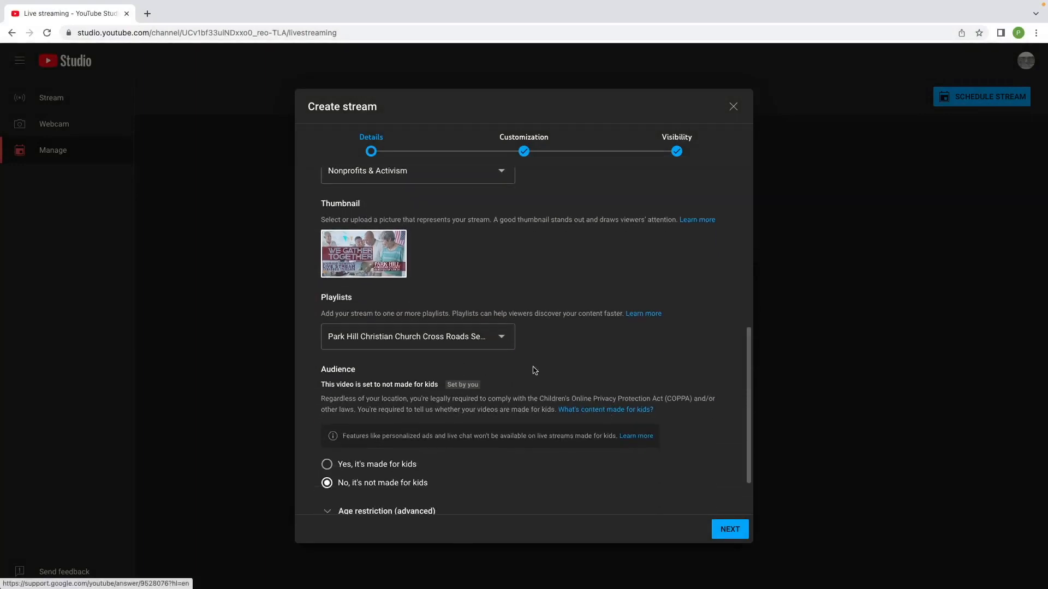
click(506, 343)
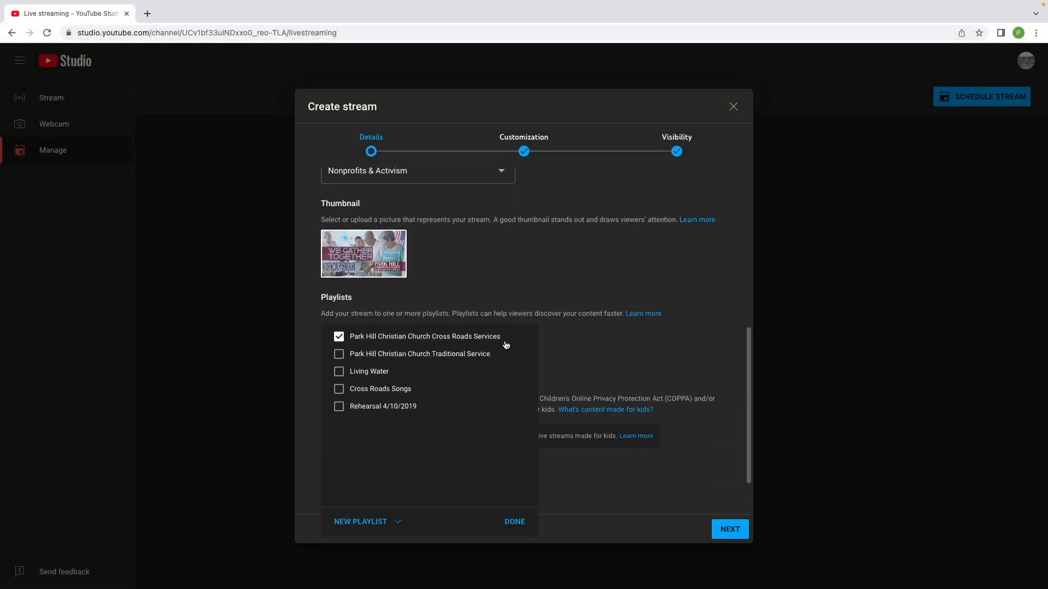
click(483, 358)
click(516, 524)
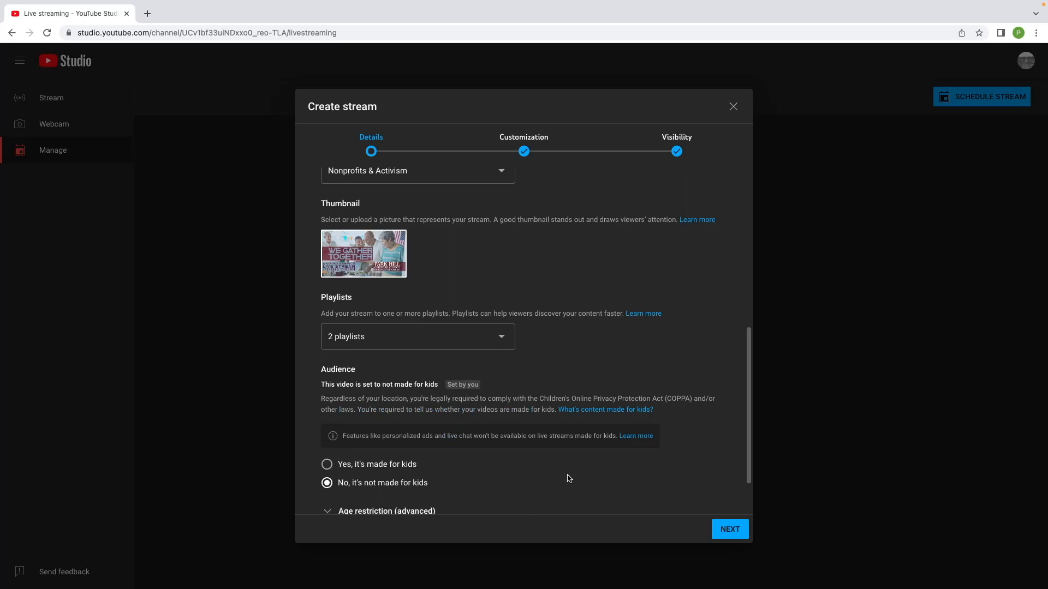
Review the advanced stream settings, collapse them, and continue to Customization.
scroll(569, 478, down, 2)
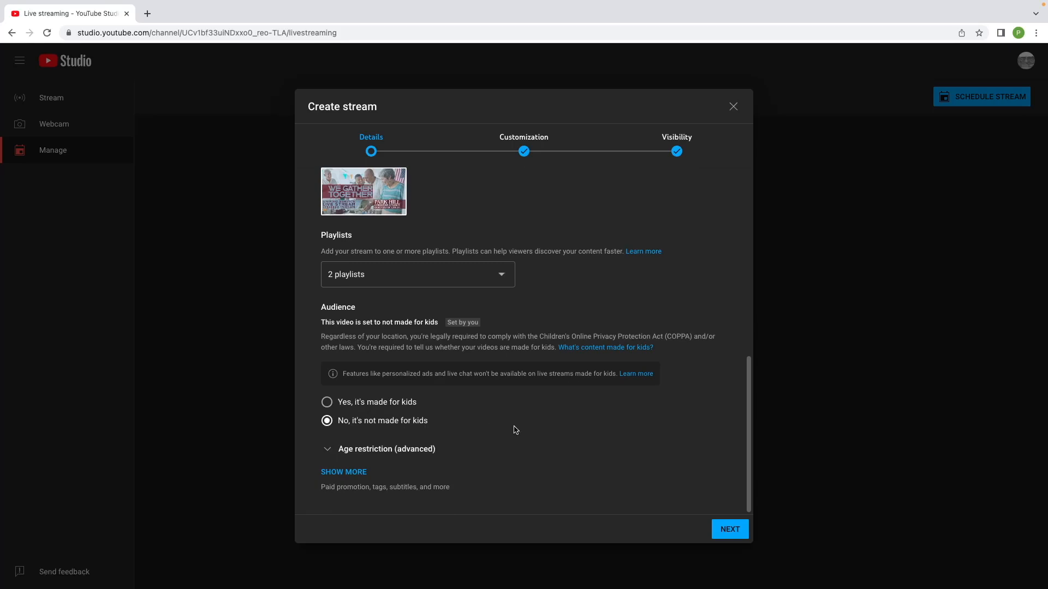
click(351, 474)
scroll(505, 473, down, 5)
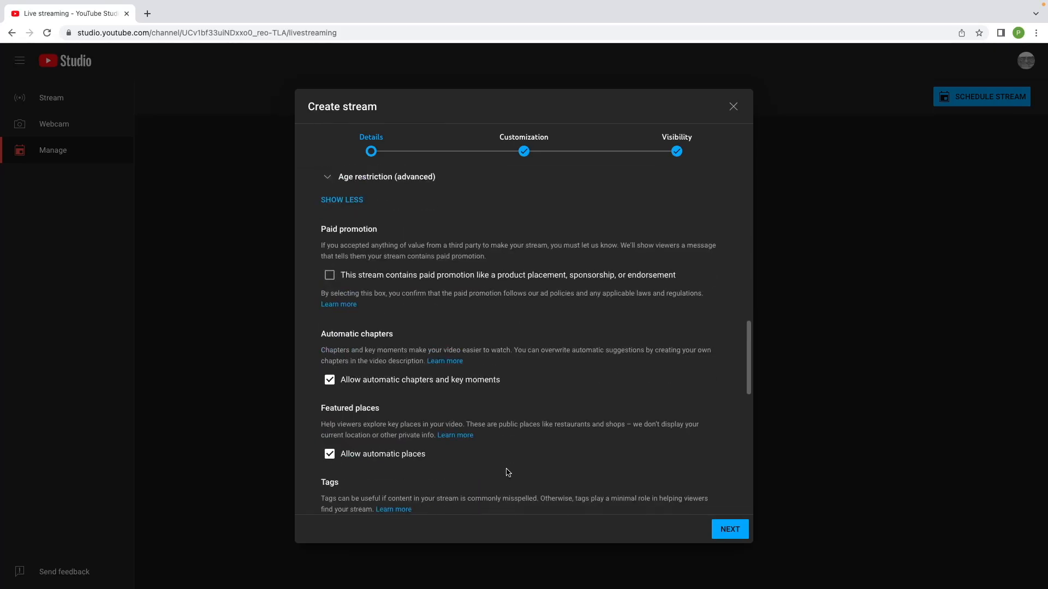
scroll(516, 366, up, 2)
scroll(507, 405, up, 3)
click(343, 445)
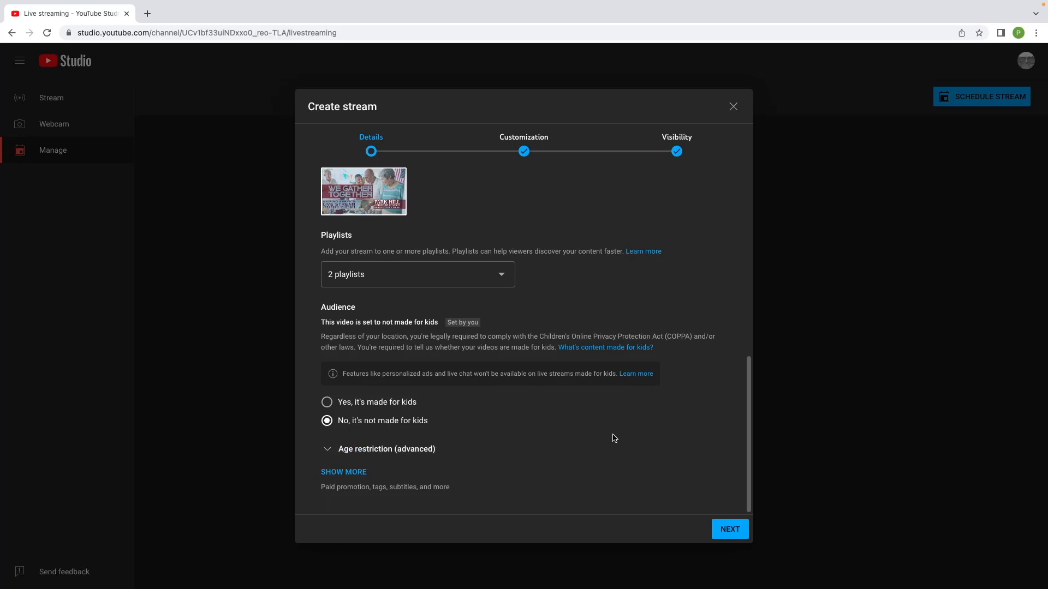
scroll(614, 438, up, 4)
scroll(614, 438, down, 4)
click(735, 529)
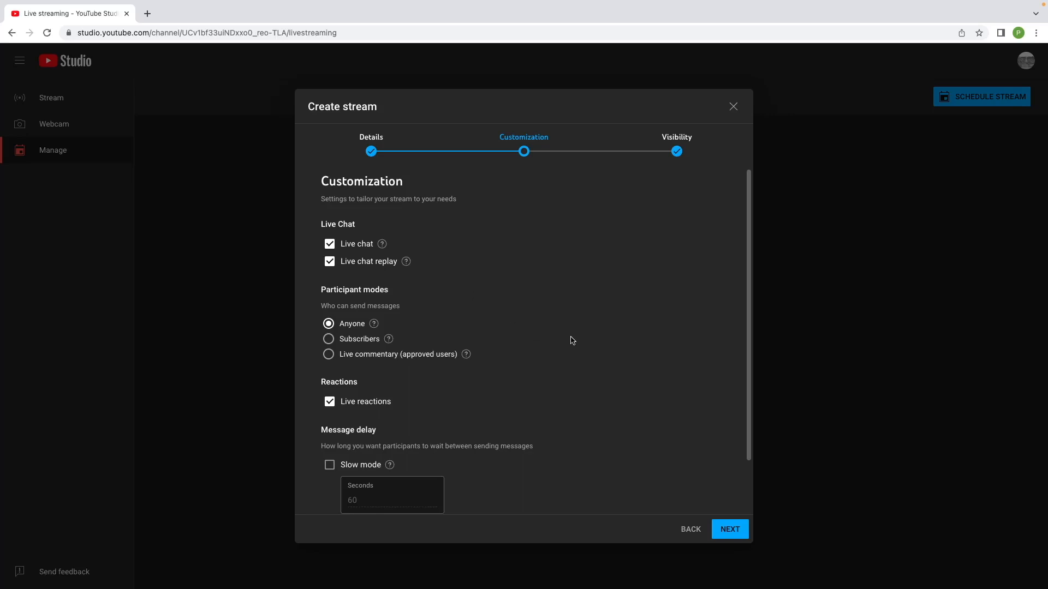
Leave the live chat customization options at their defaults and continue to the Visibility step.
scroll(571, 340, down, 1)
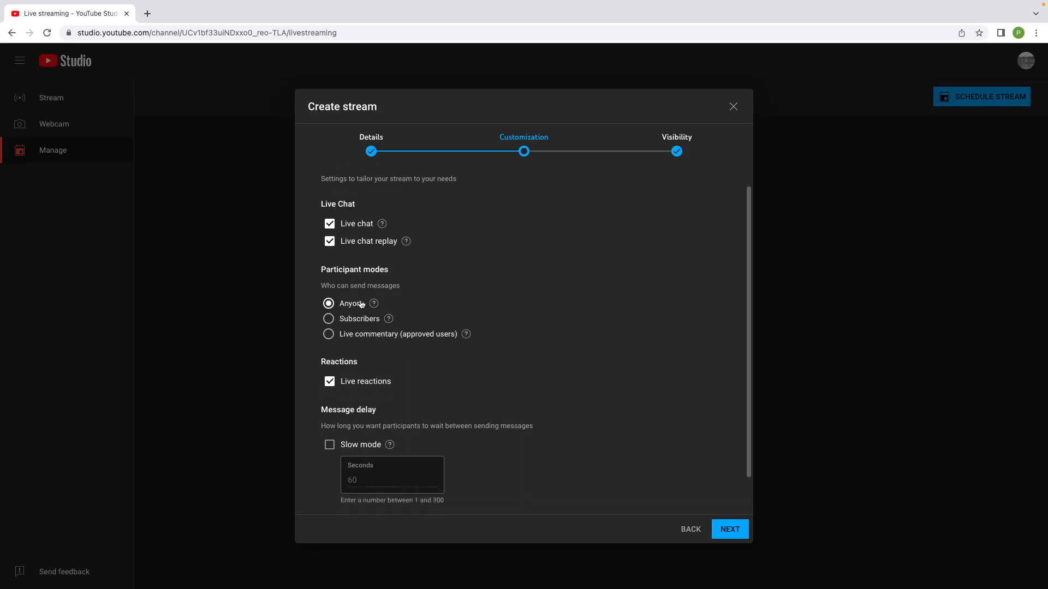
scroll(617, 378, down, 1)
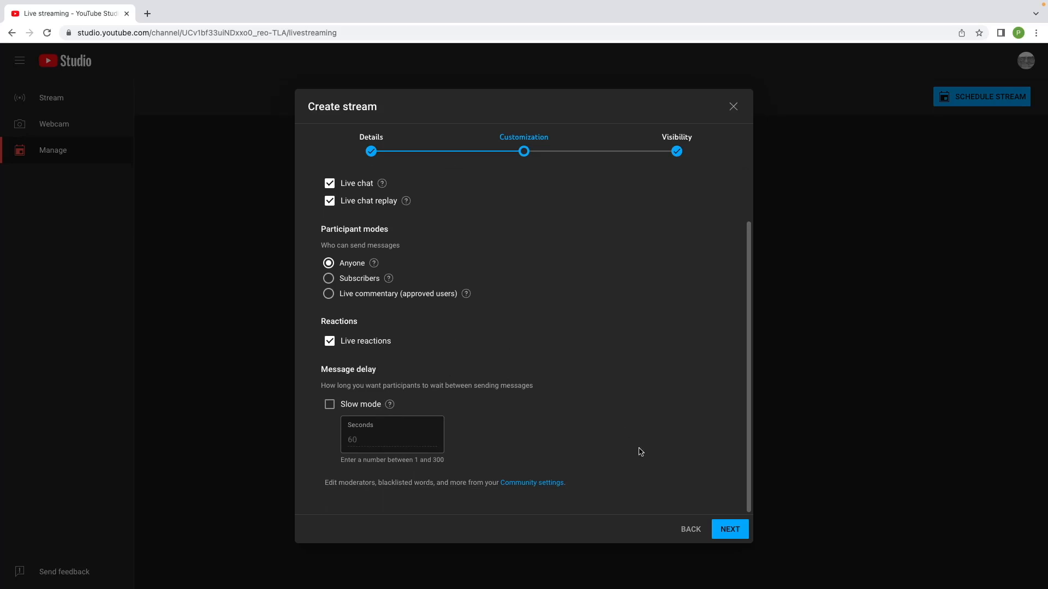
scroll(640, 452, up, 1)
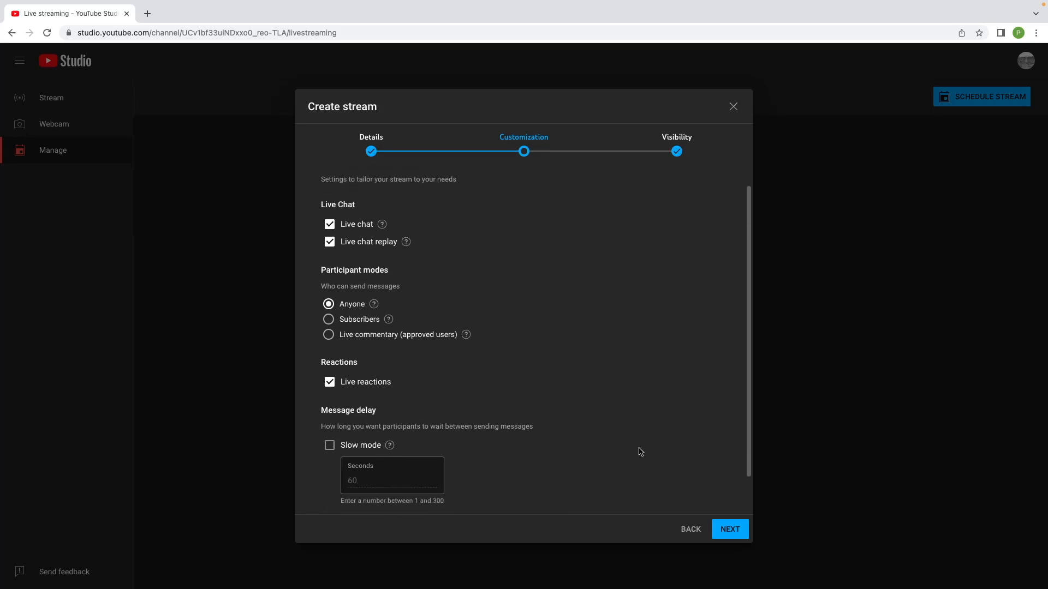
scroll(640, 452, up, 1)
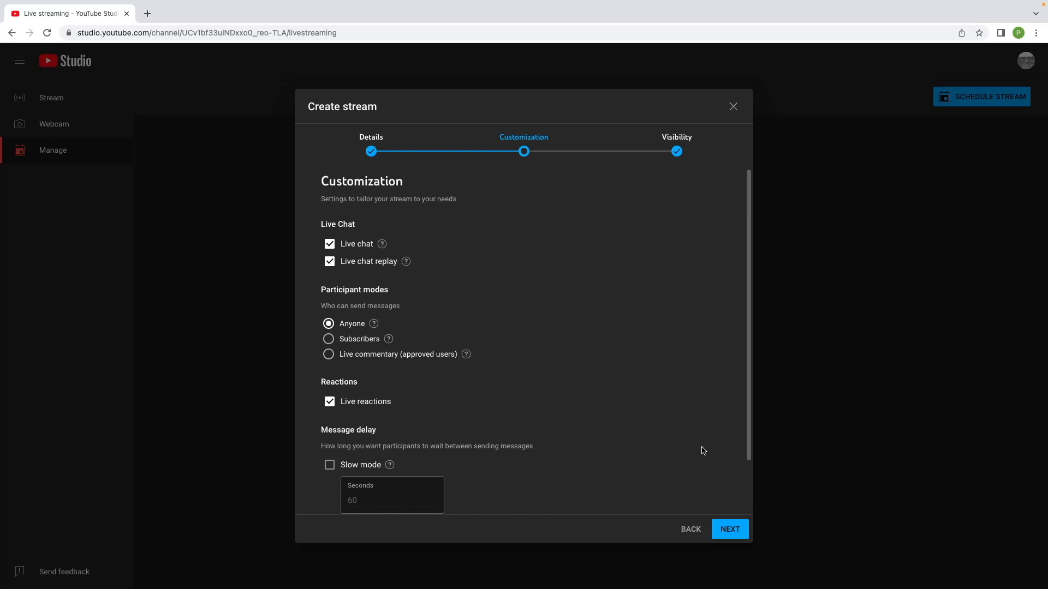
click(731, 531)
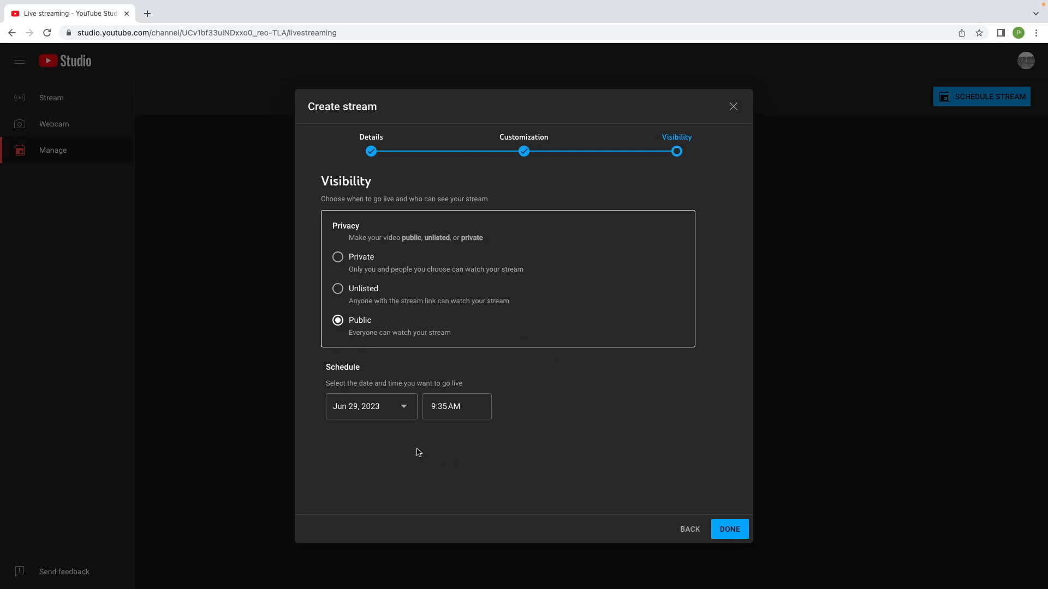
Set the stream's scheduled date to July 2, 2023 and its start time to 11:00 AM.
click(407, 412)
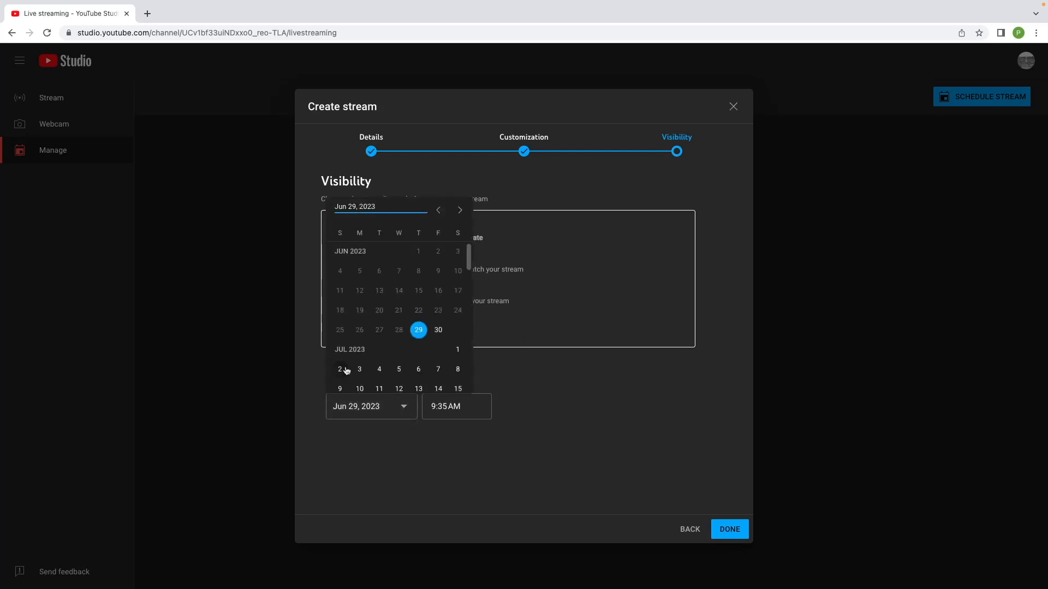
click(342, 369)
click(462, 405)
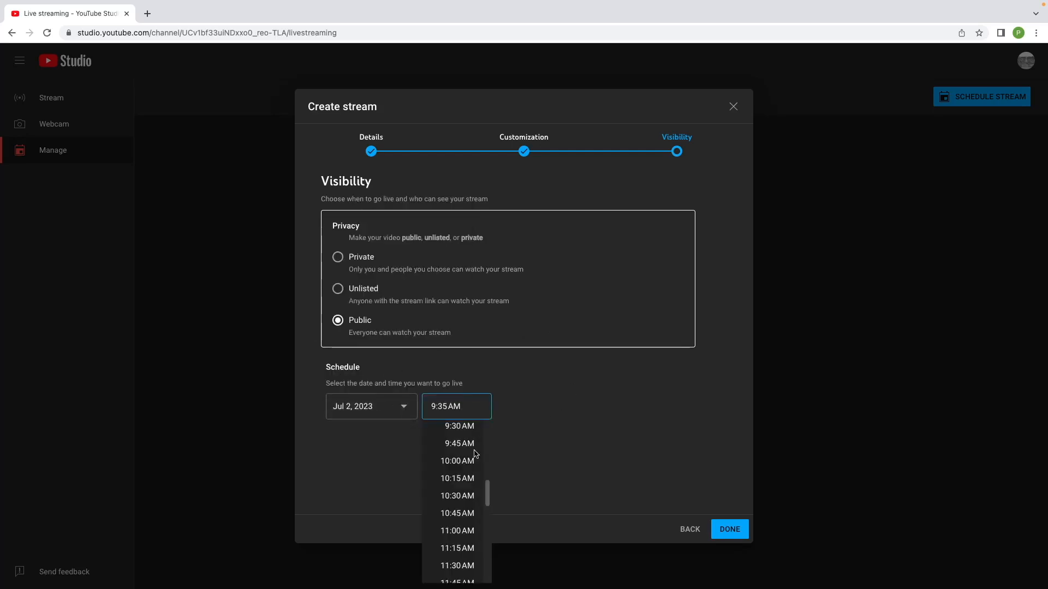
click(462, 529)
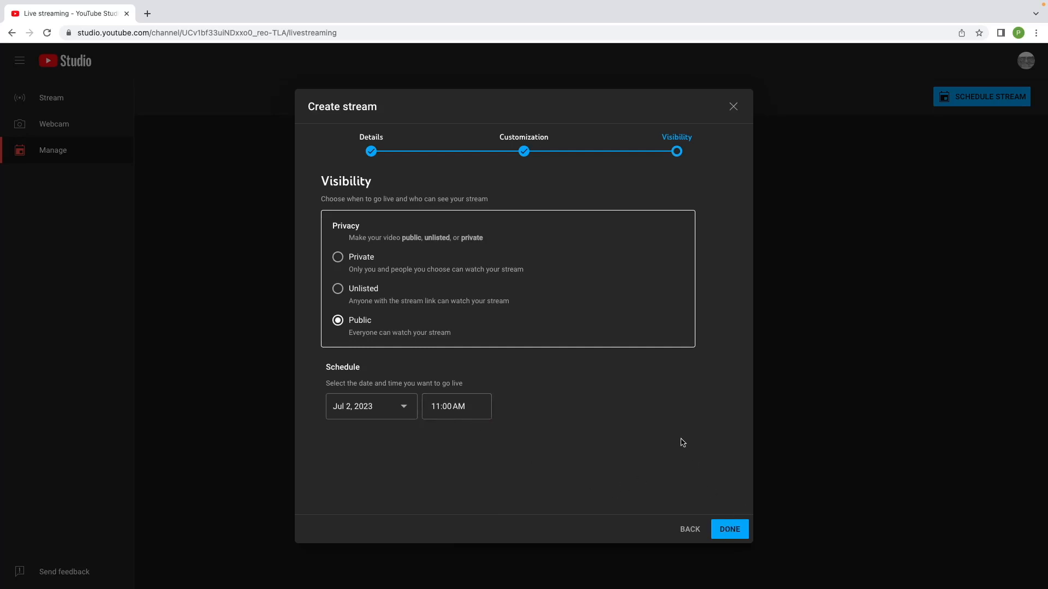
Finish creating the scheduled stream, then briefly reveal and re-hide its stream key.
click(729, 535)
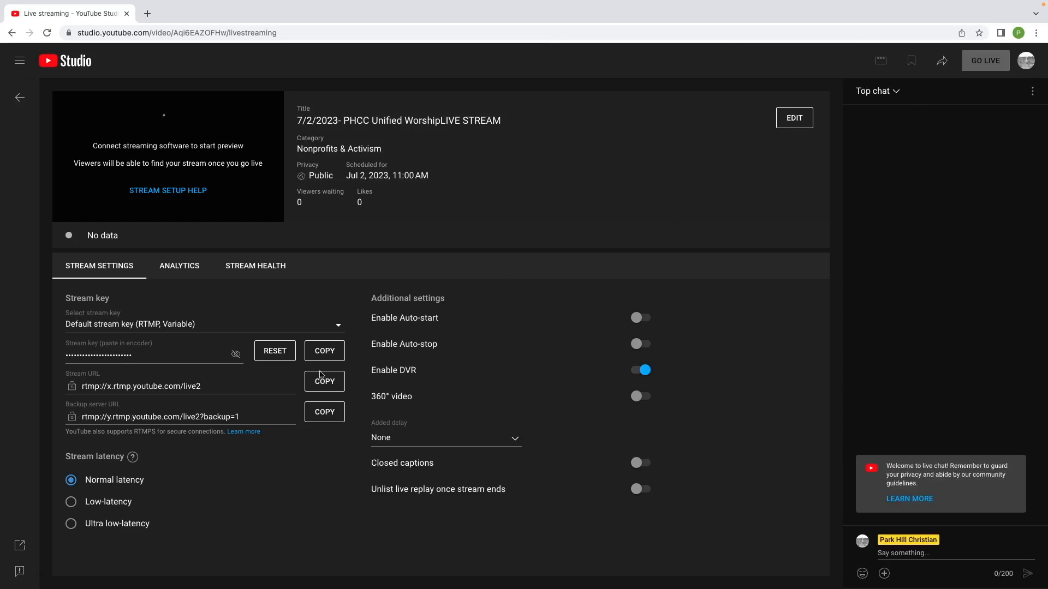
click(235, 356)
click(235, 356)
Copy the livestream's video link from the Share options and close the YouTube Studio tab.
click(940, 62)
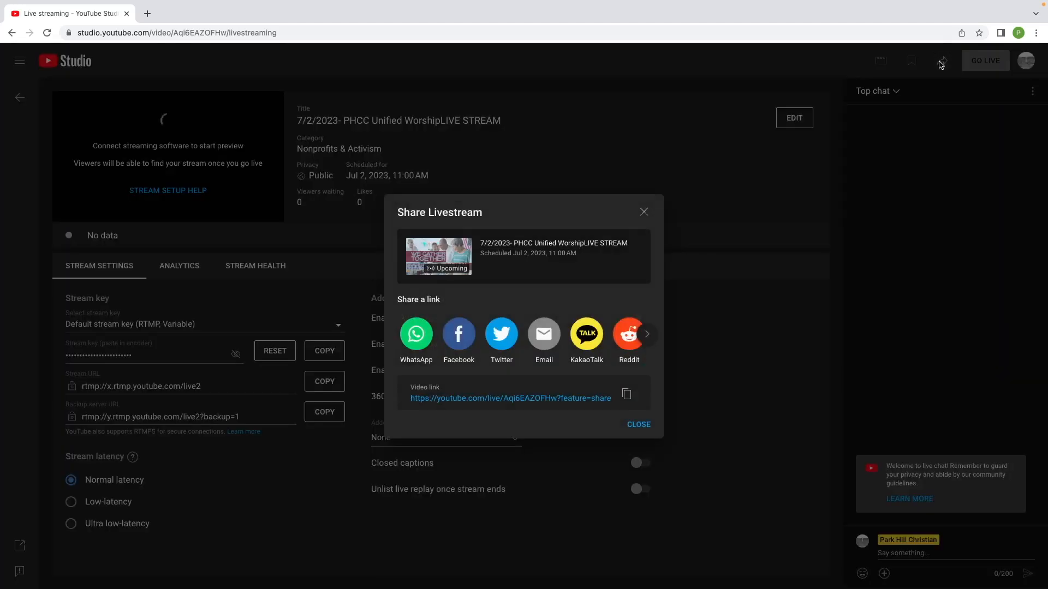
click(626, 394)
click(644, 213)
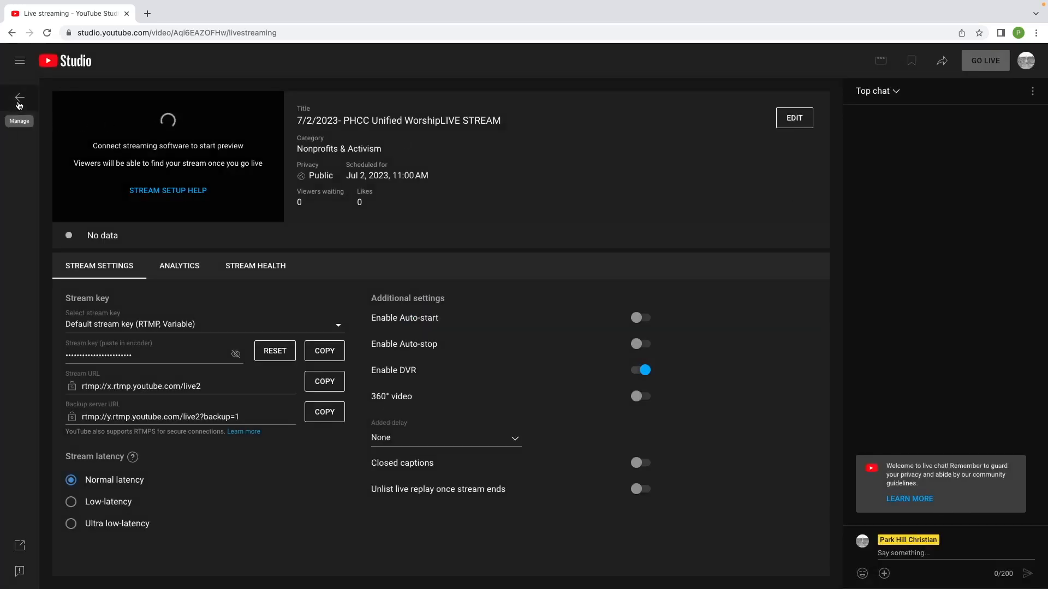
click(126, 13)
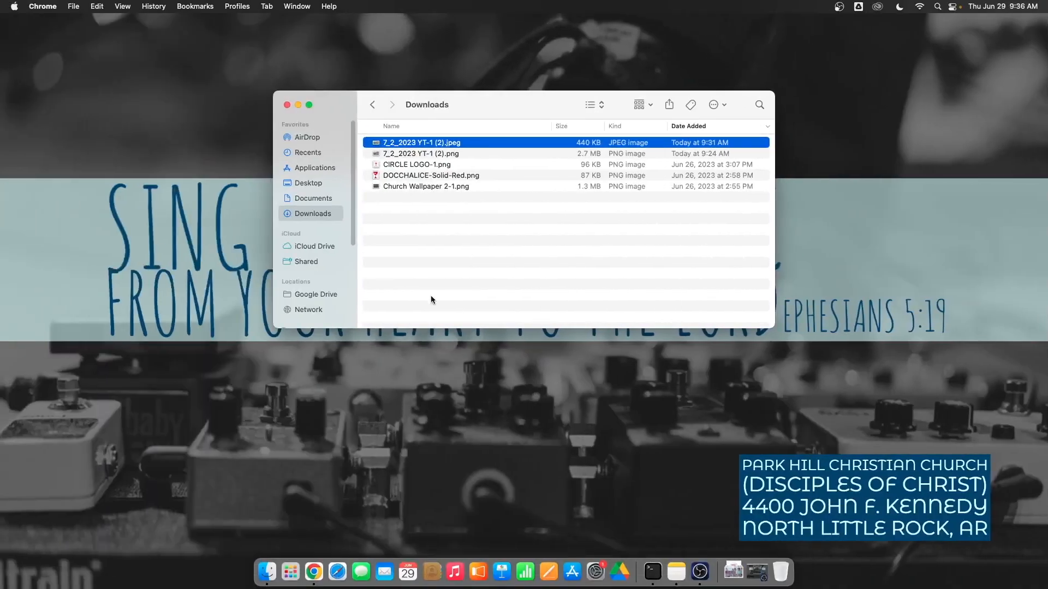
Close the Downloads window and load youtube.com in a new full-screen Chrome window.
click(287, 104)
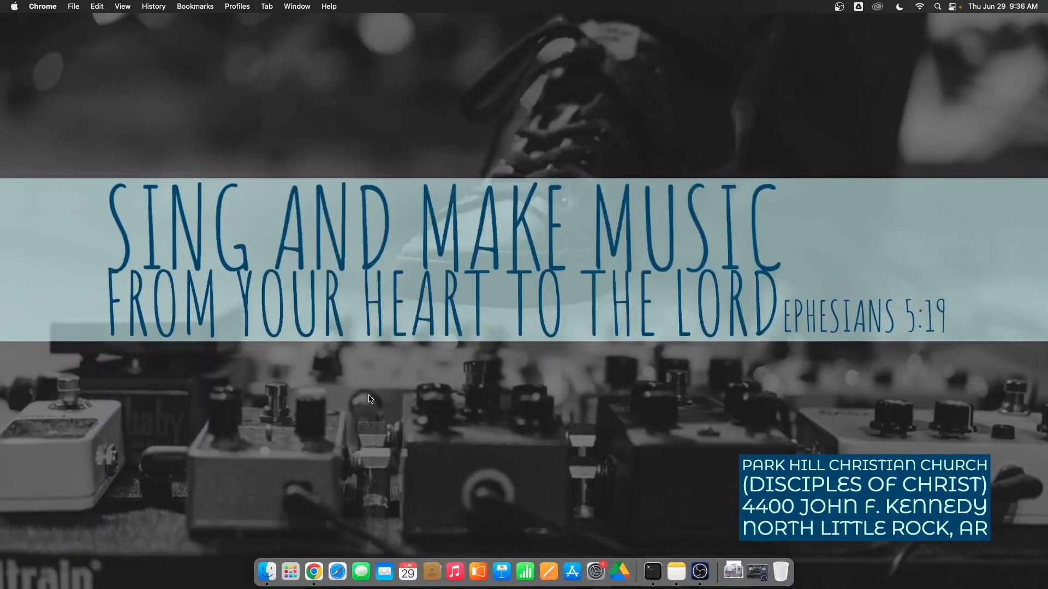
click(313, 571)
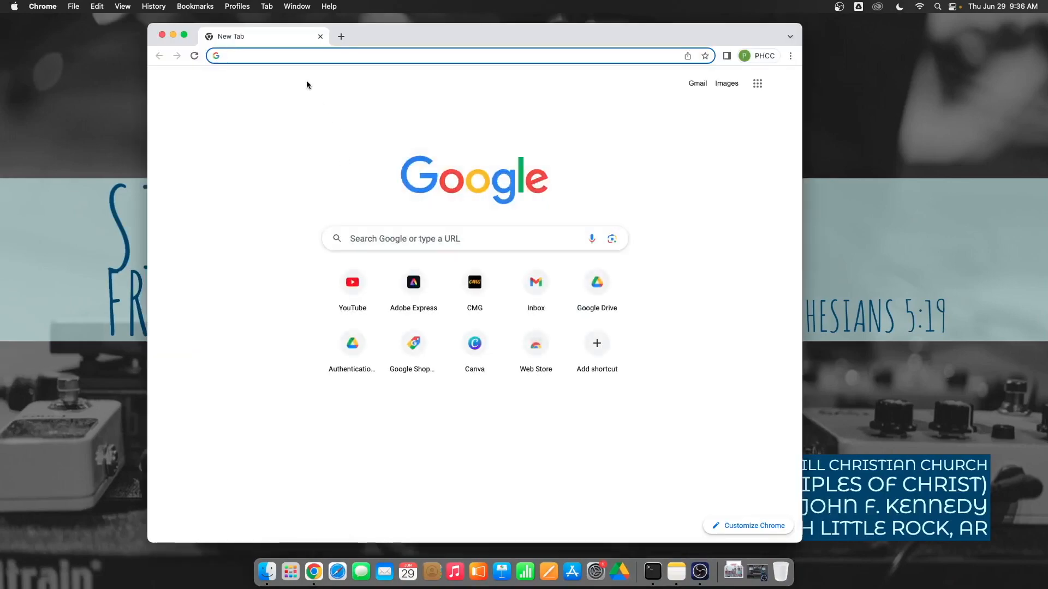
click(184, 34)
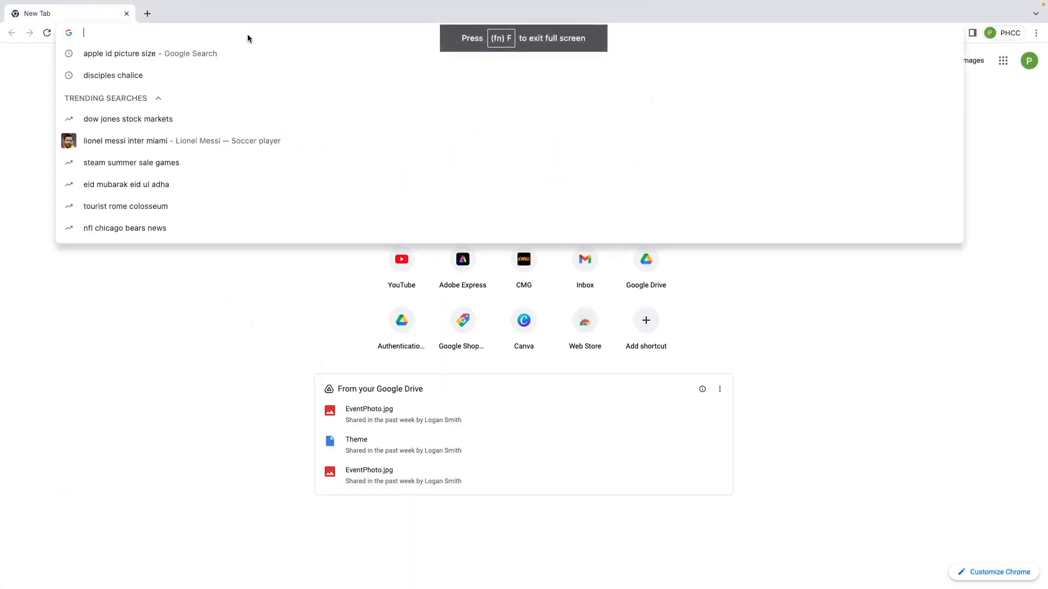
text(youtube.com)
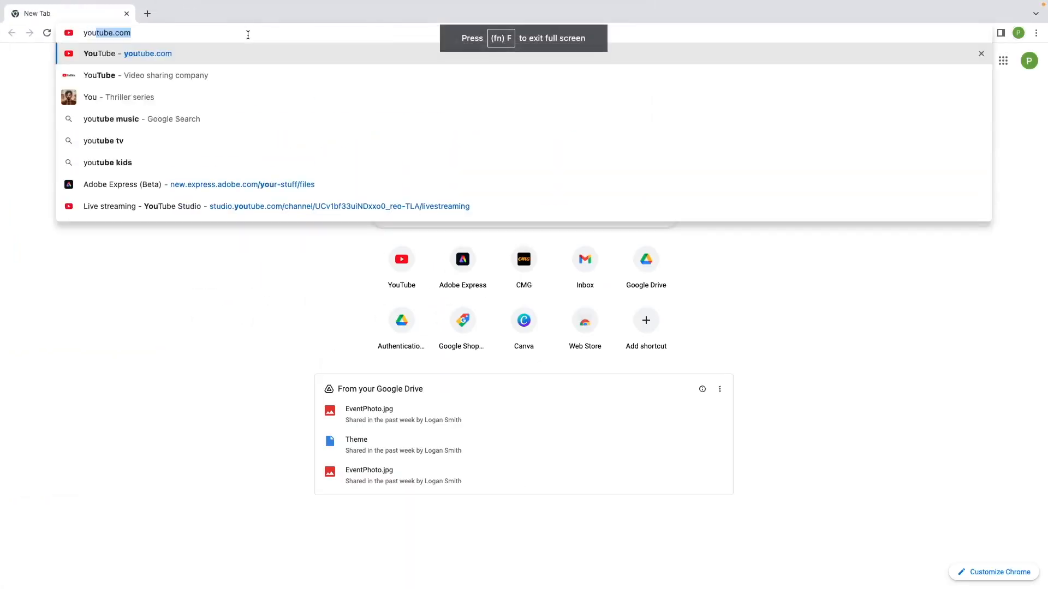
key(Return)
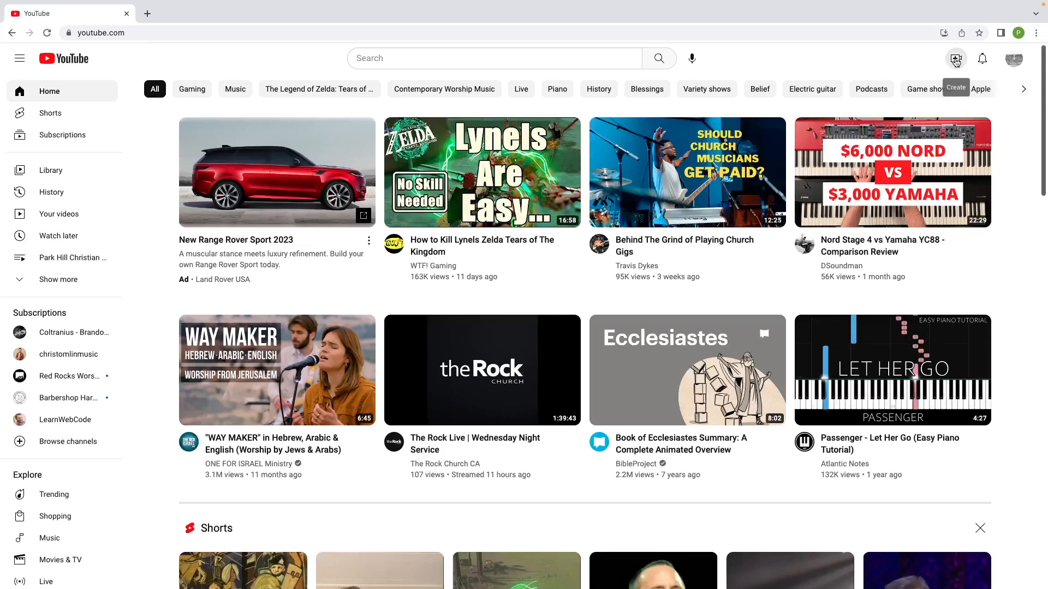
Go to Create > Go live and open the 7/2/2023 PHCC Unified Worship stream from Manage.
click(956, 60)
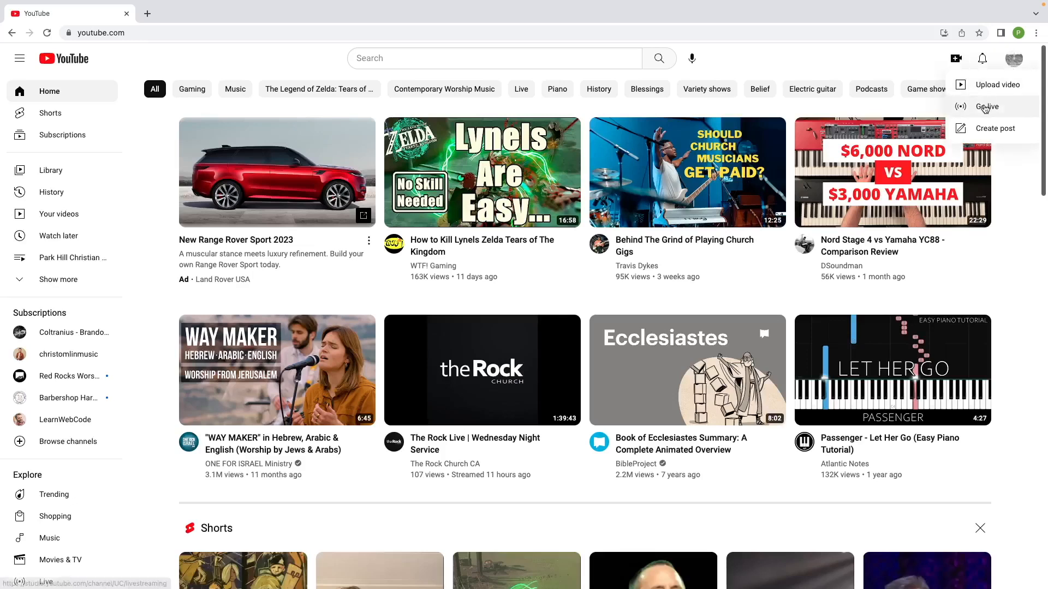
click(985, 108)
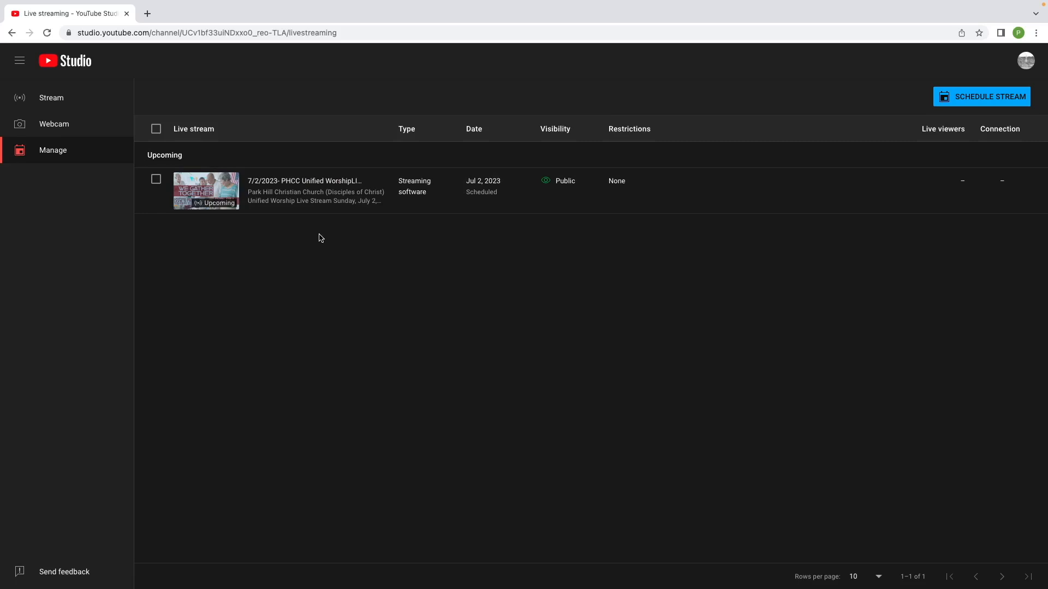
click(334, 185)
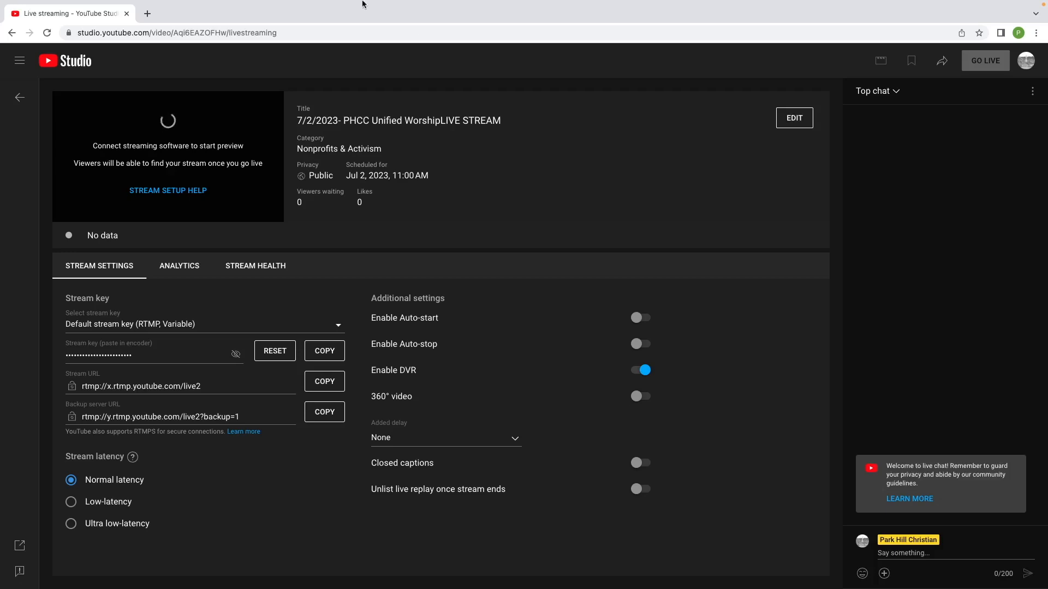
Visit parkhillchristian.org/livestream in a new tab.
click(154, 14)
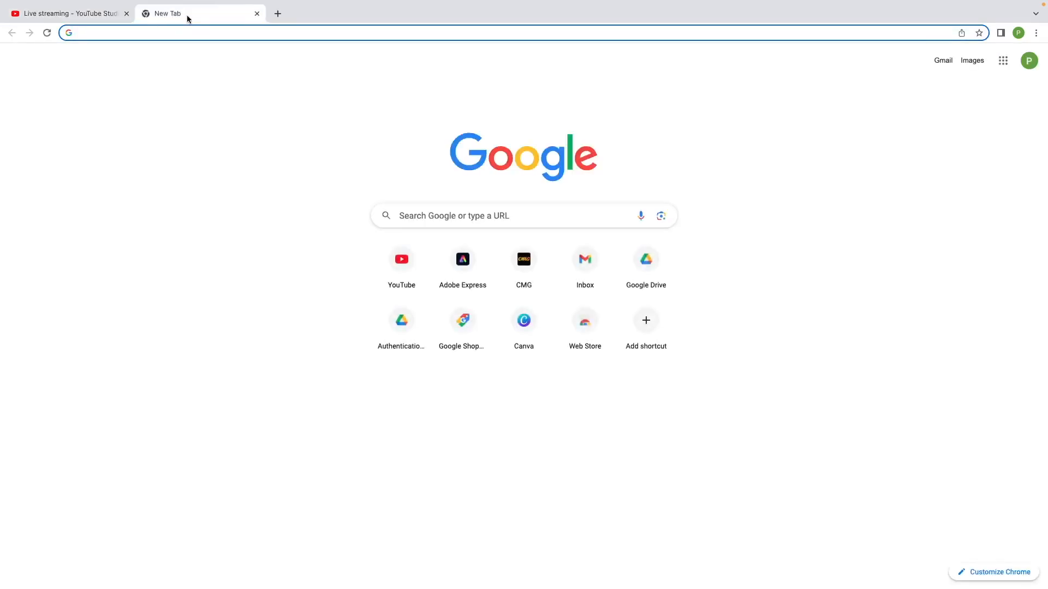
text(parkhi)
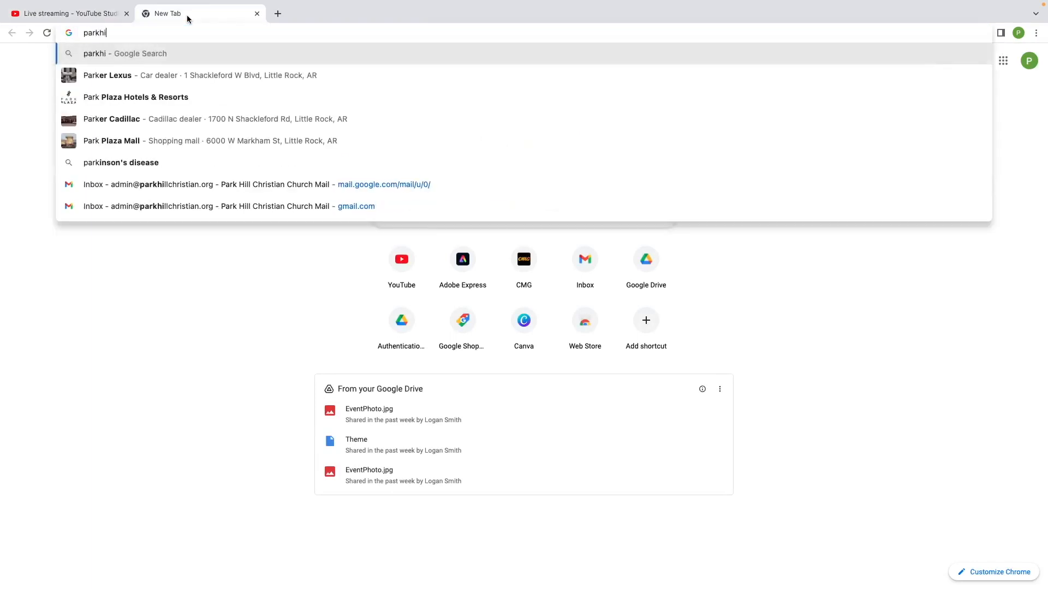
text(llchristian.org/livestream)
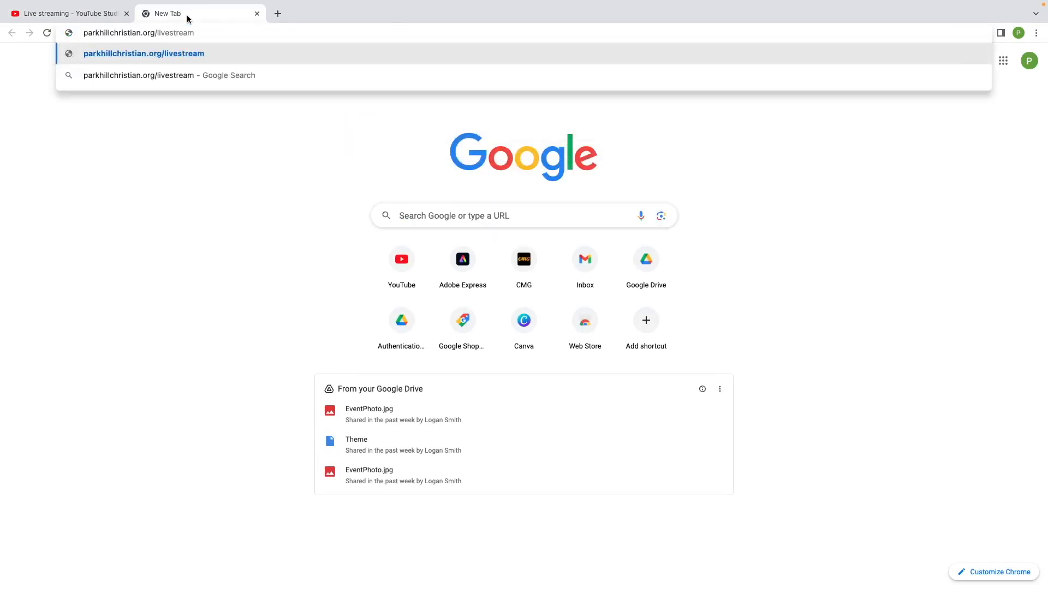
key(Return)
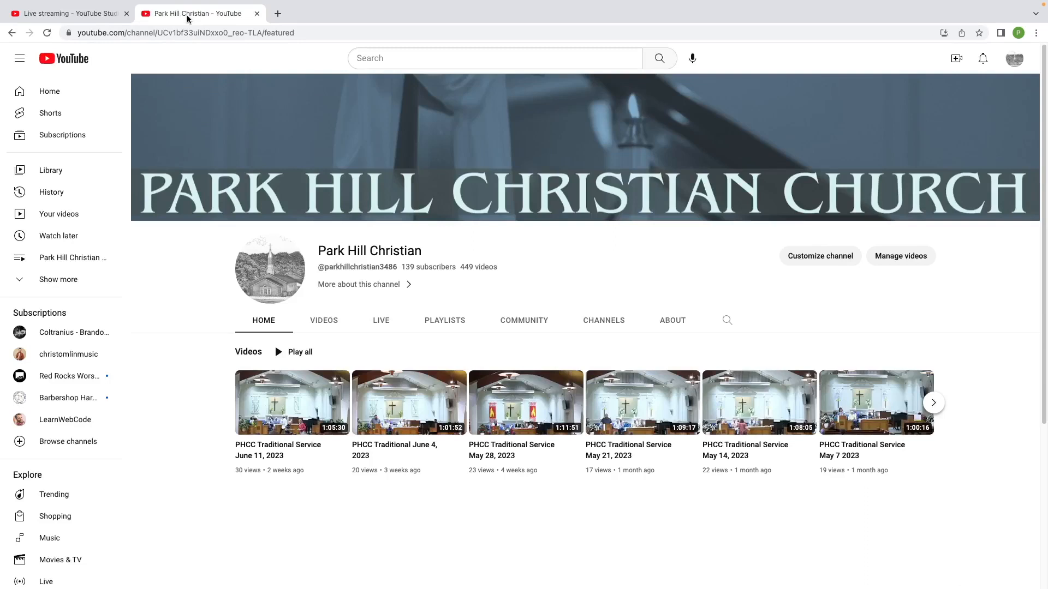
Check the channel's Live tab for the upcoming 7/2/2023 stream, then switch to the Videos tab.
click(371, 324)
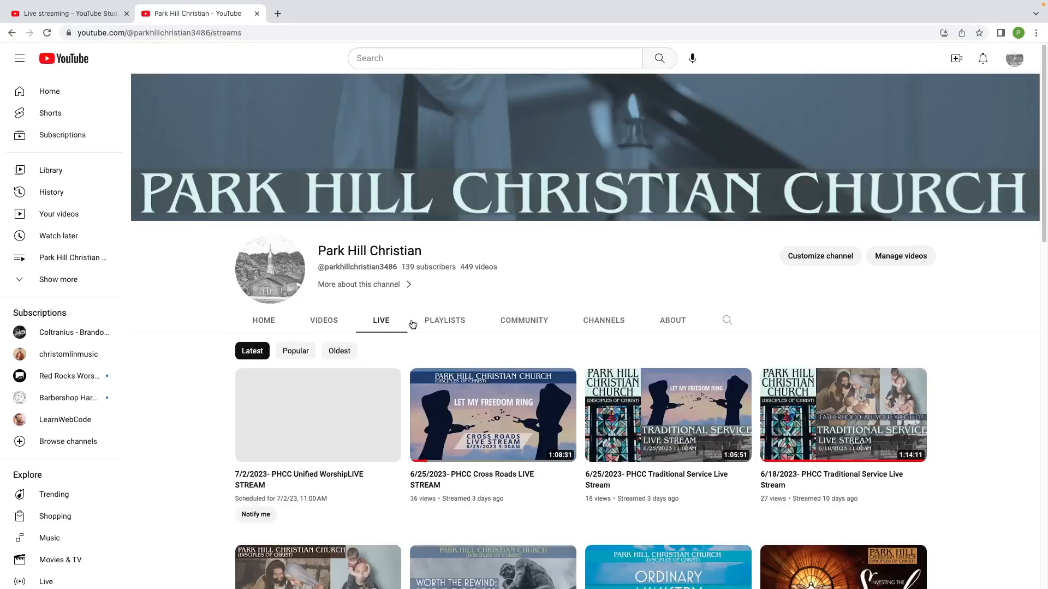
mouse_move(317, 422)
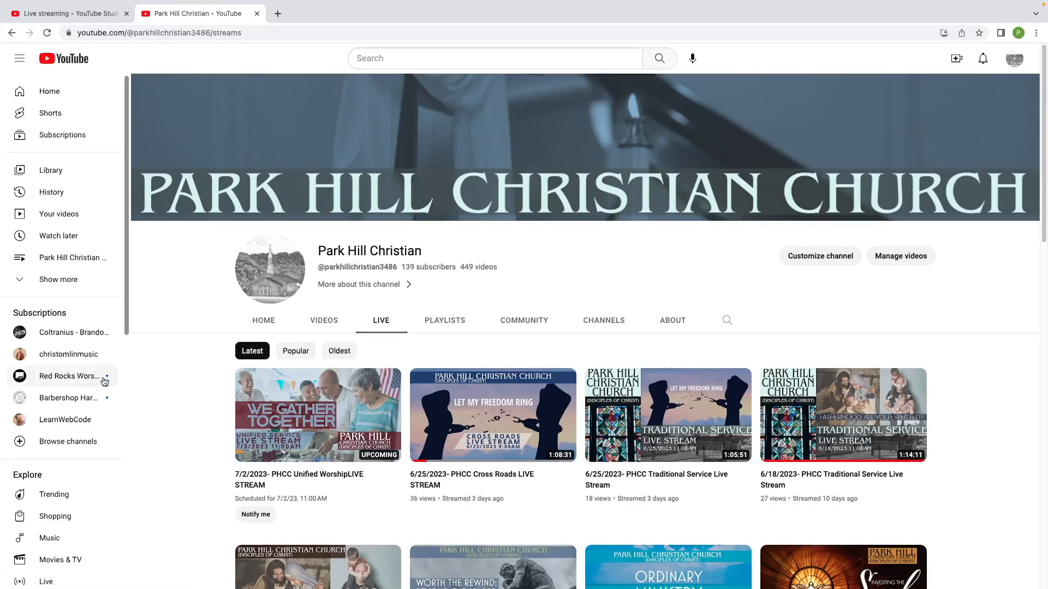
scroll(57, 451, down, 1)
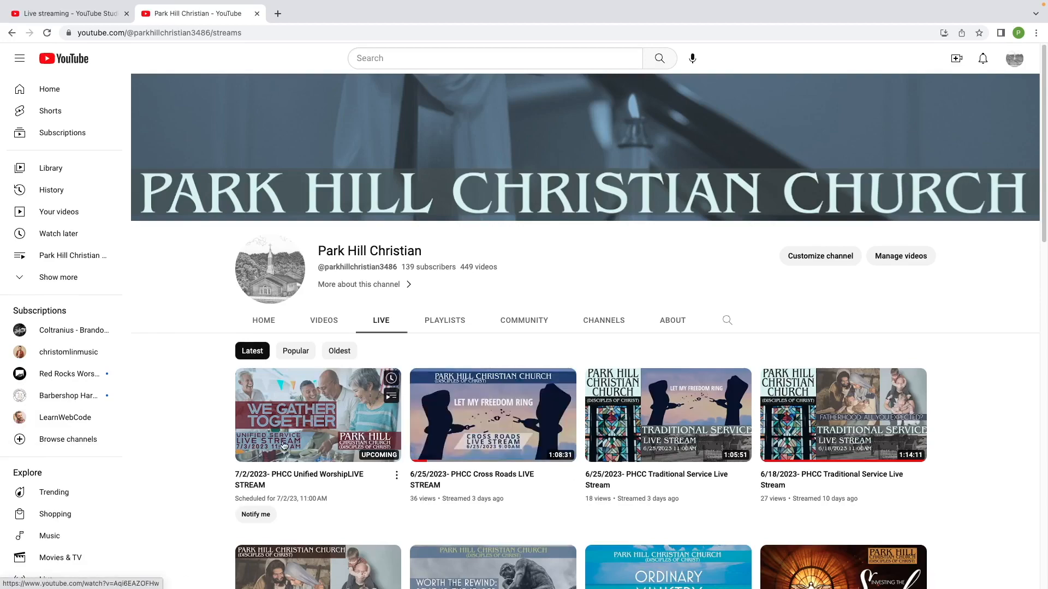
scroll(560, 456, down, 1)
scroll(559, 455, down, 4)
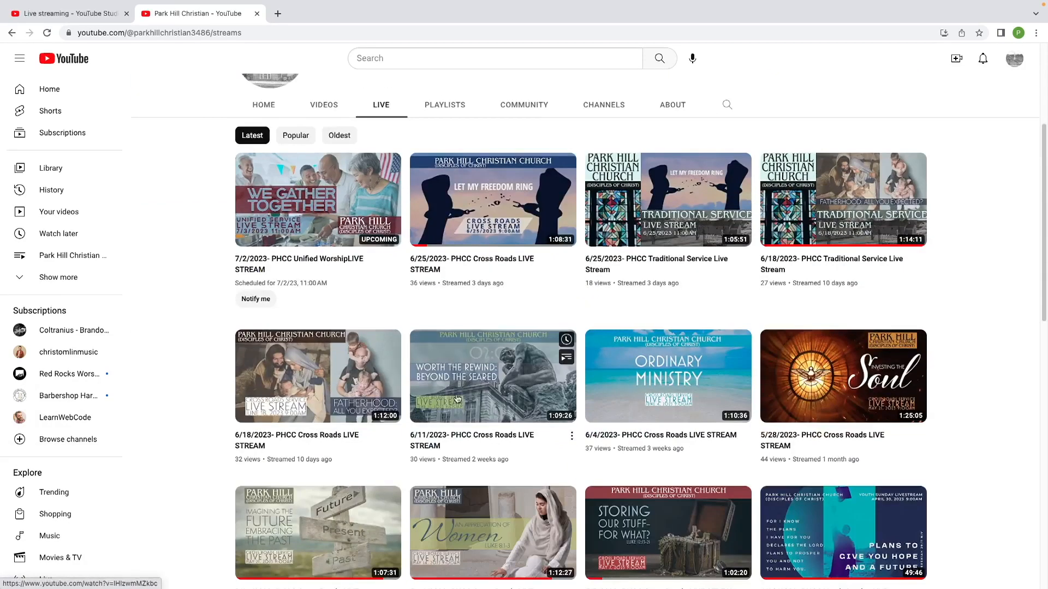
scroll(627, 450, up, 1)
scroll(612, 463, up, 1)
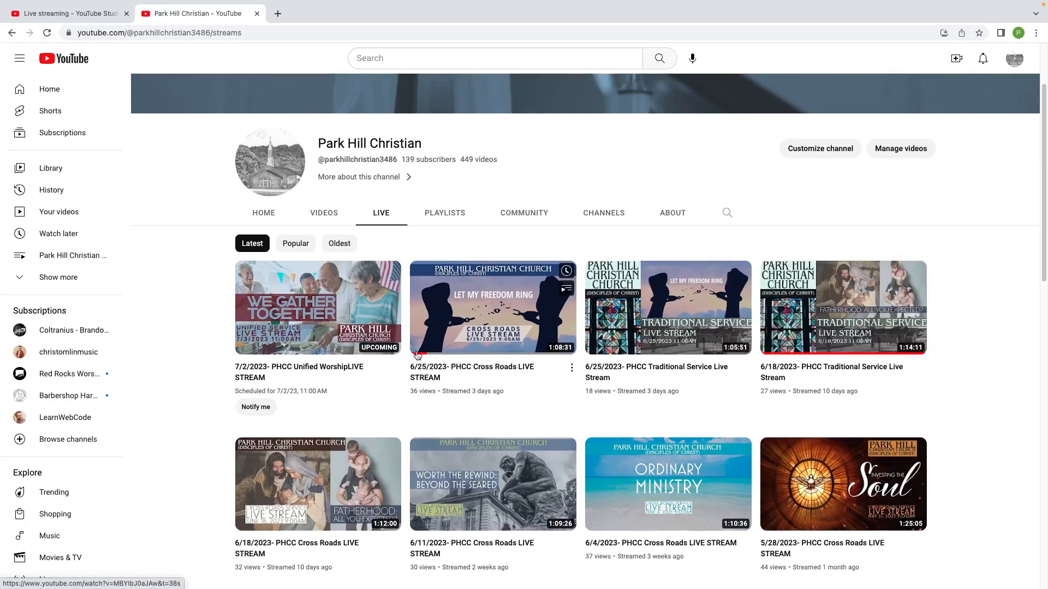
click(322, 215)
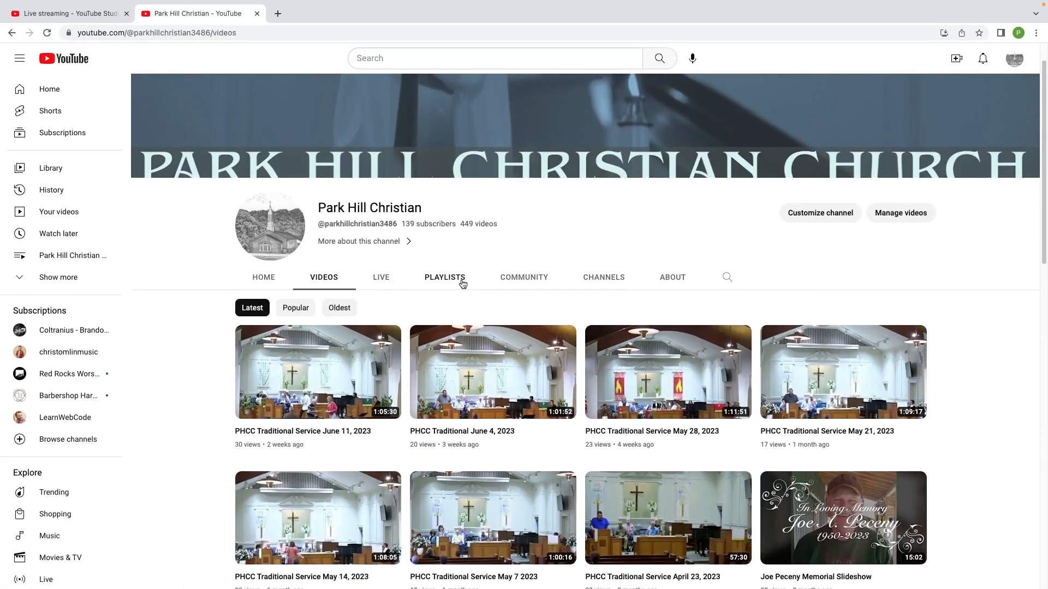
Verify the 7/2/2023 stream leads the Cross Roads Services playlist, then close the channel tab.
click(456, 278)
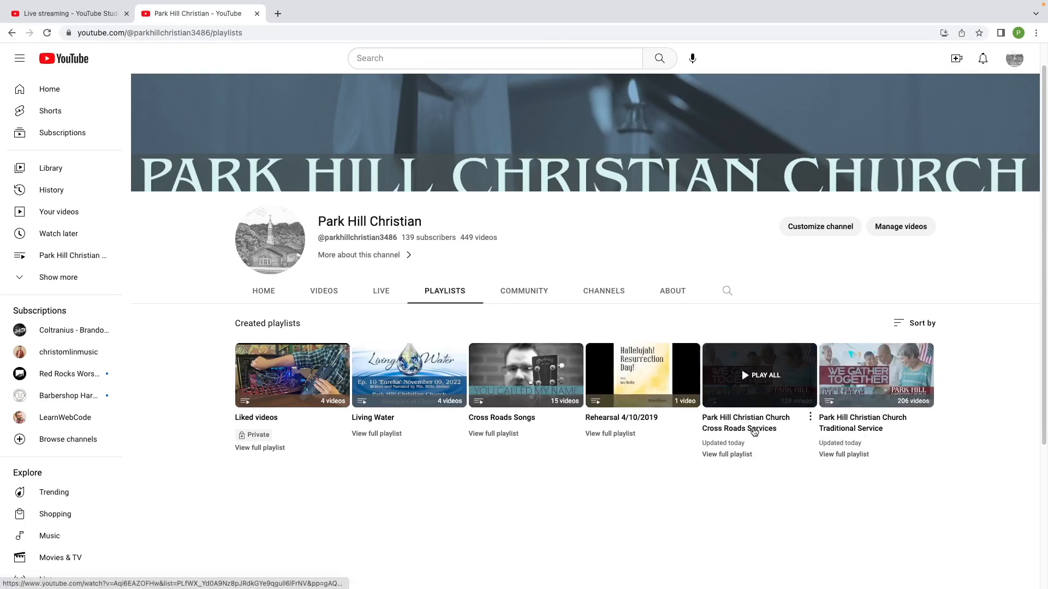
click(754, 431)
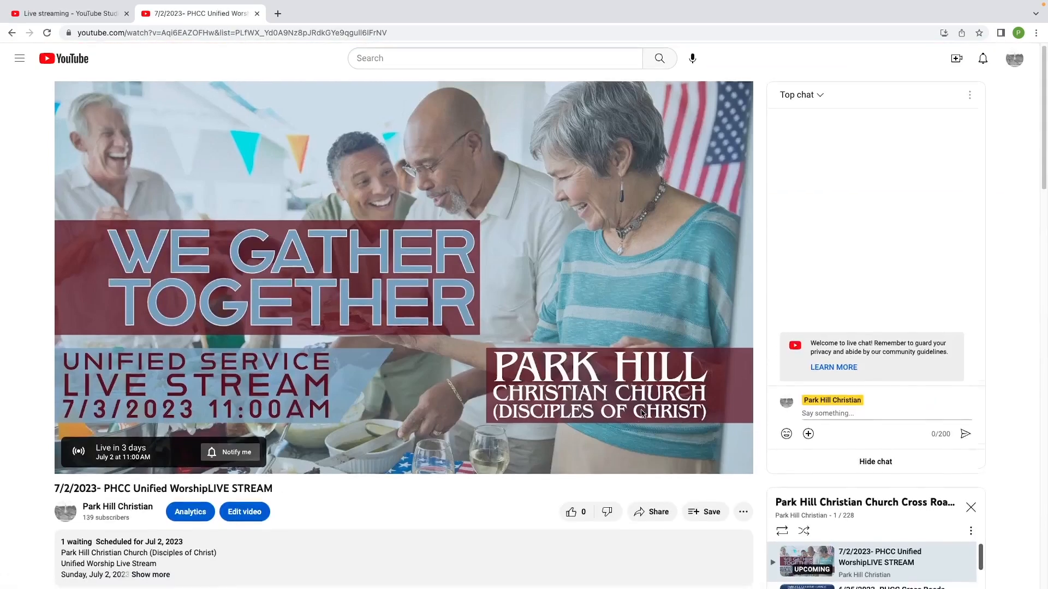
scroll(641, 413, down, 8)
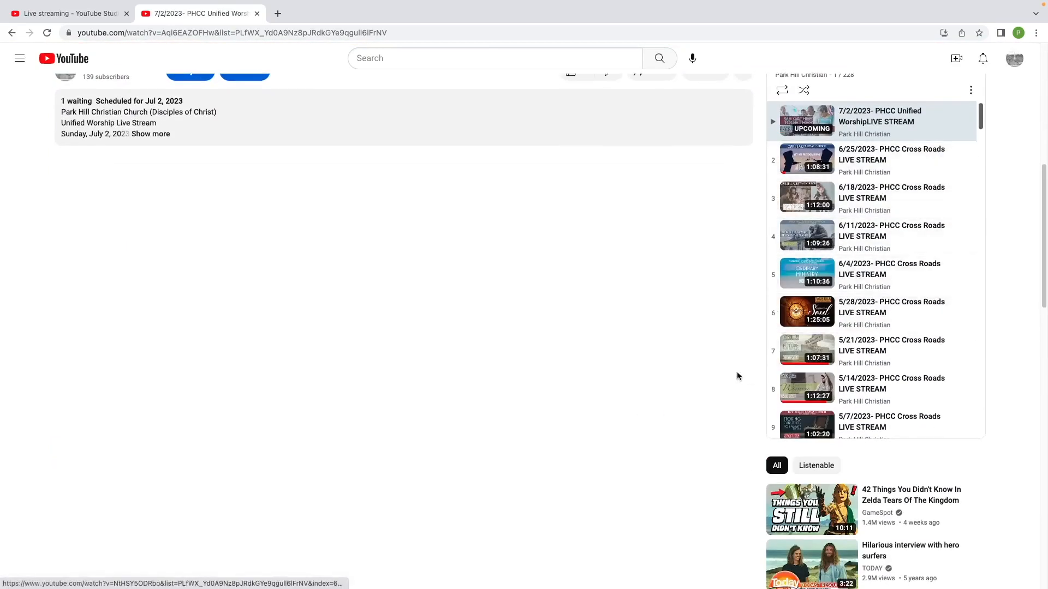
scroll(686, 279, up, 8)
click(12, 33)
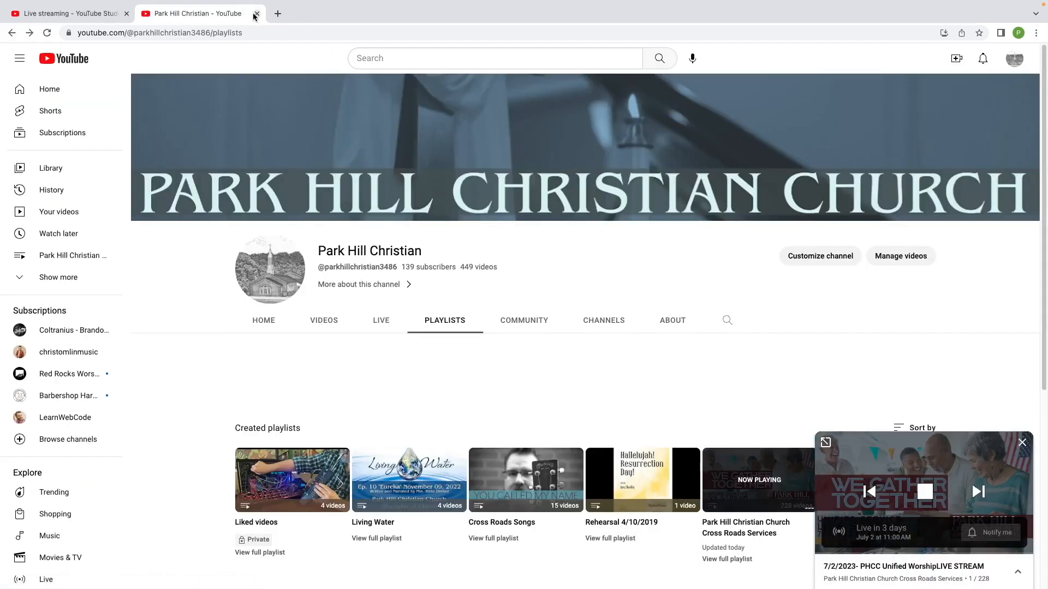
click(256, 14)
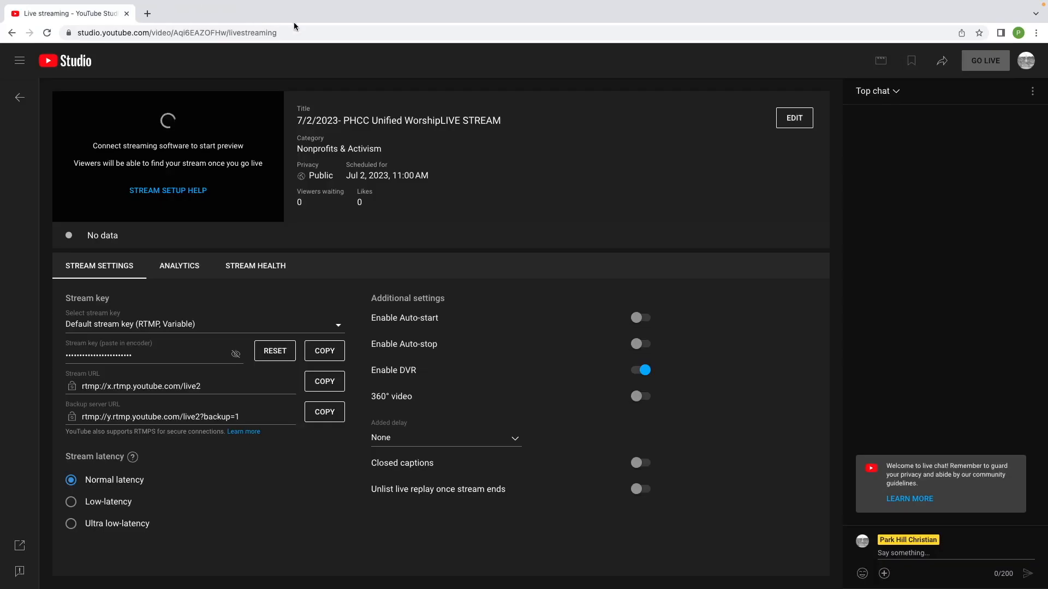